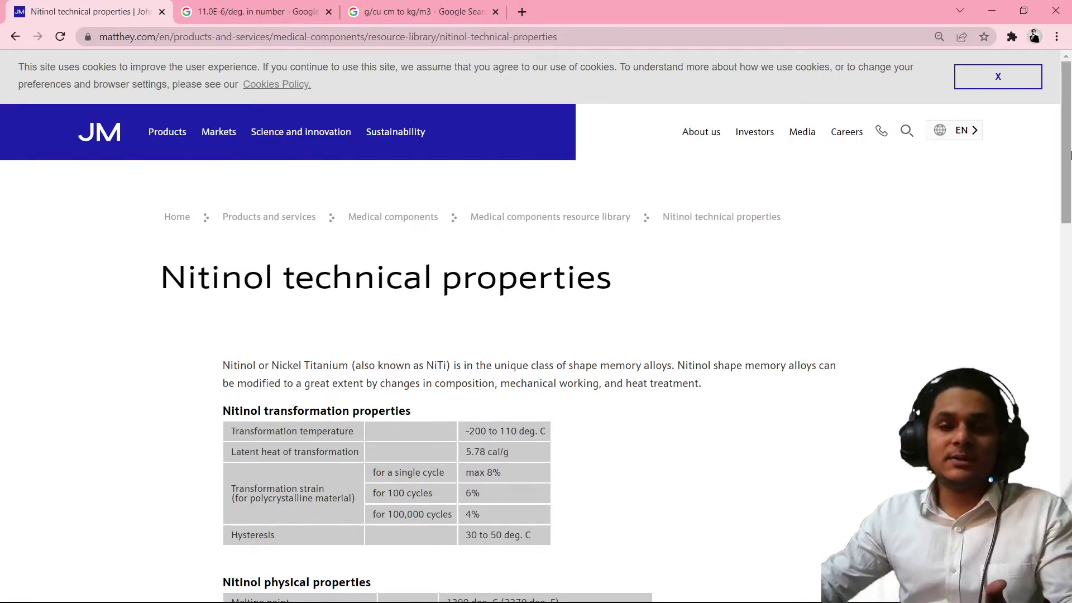
# - Review Nitinol's physical properties table in Chrome, then bring CATIA V5 back to the front
pyautogui.moveTo(1071, 155); pyautogui.dragTo(1070, 239)
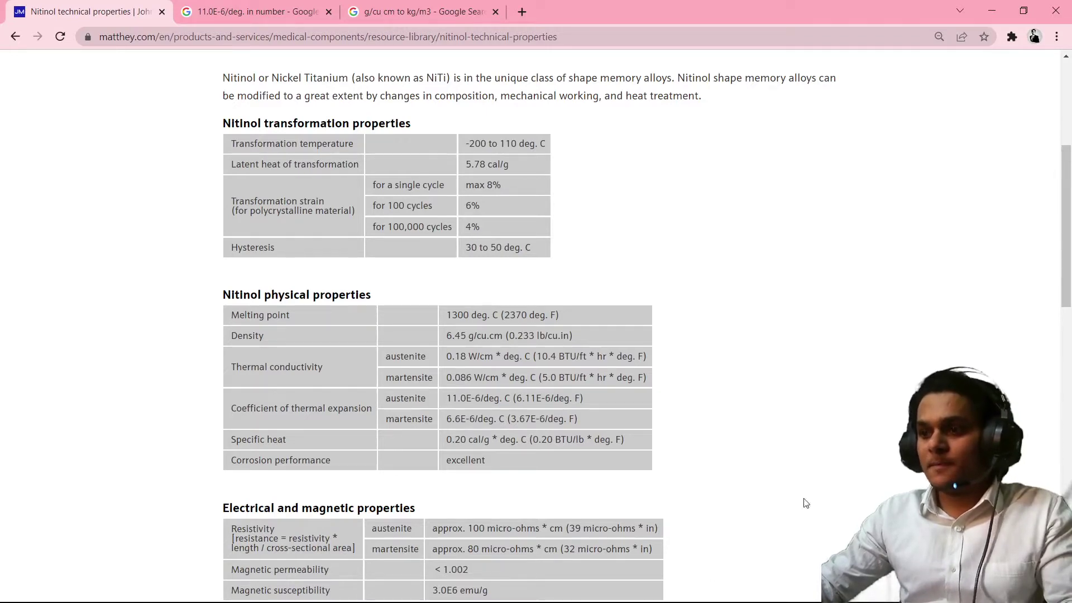
pyautogui.click(992, 11)
pyautogui.click(659, 586)
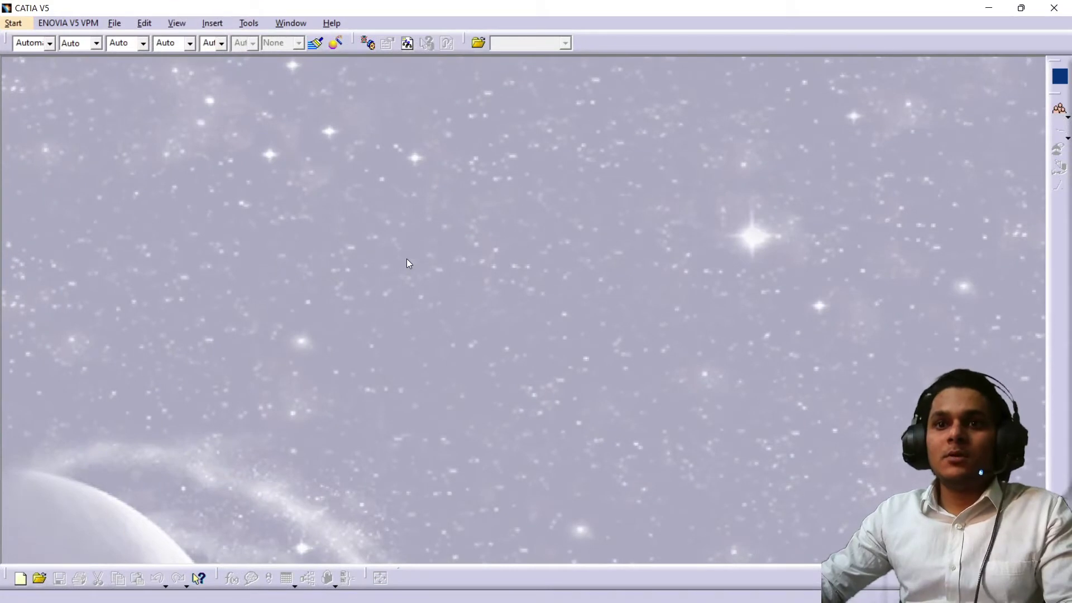
# - Start a new Material Library and show the New Material's Analysis properties
pyautogui.click(22, 24)
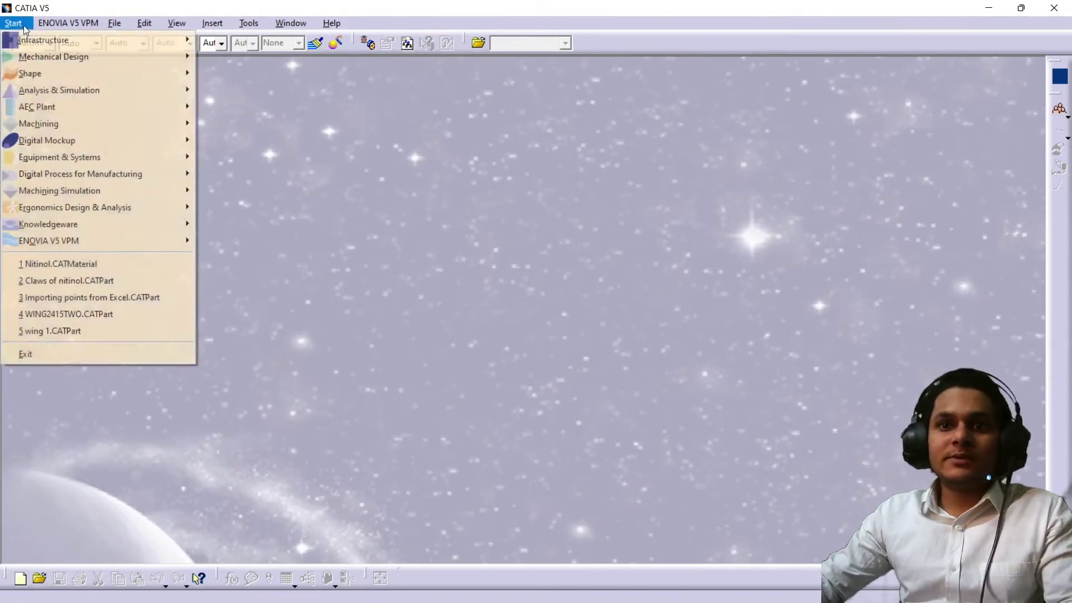
pyautogui.moveTo(48, 39)
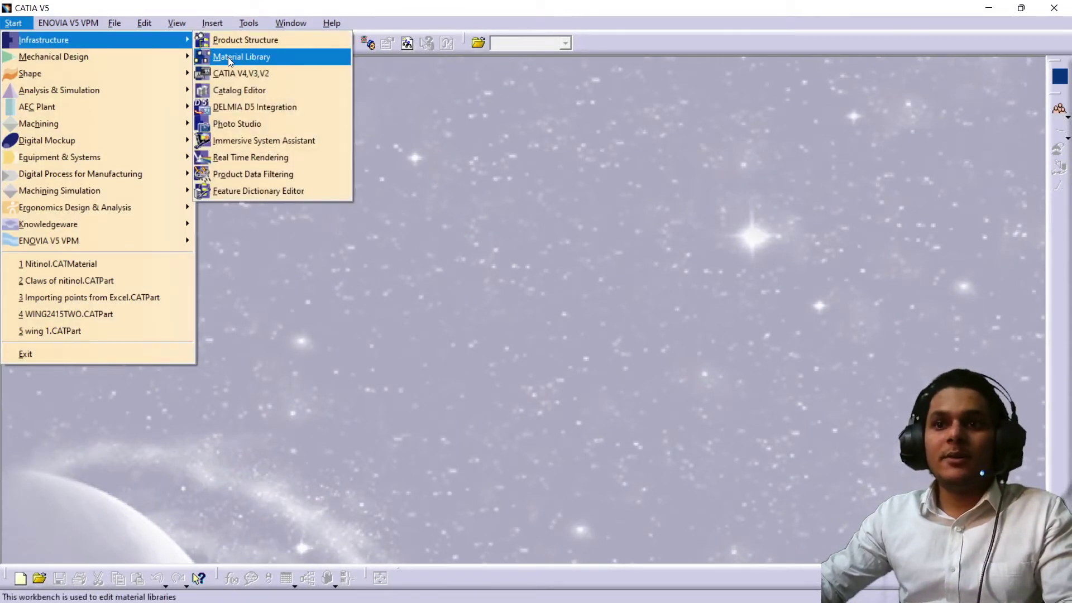
pyautogui.click(228, 57)
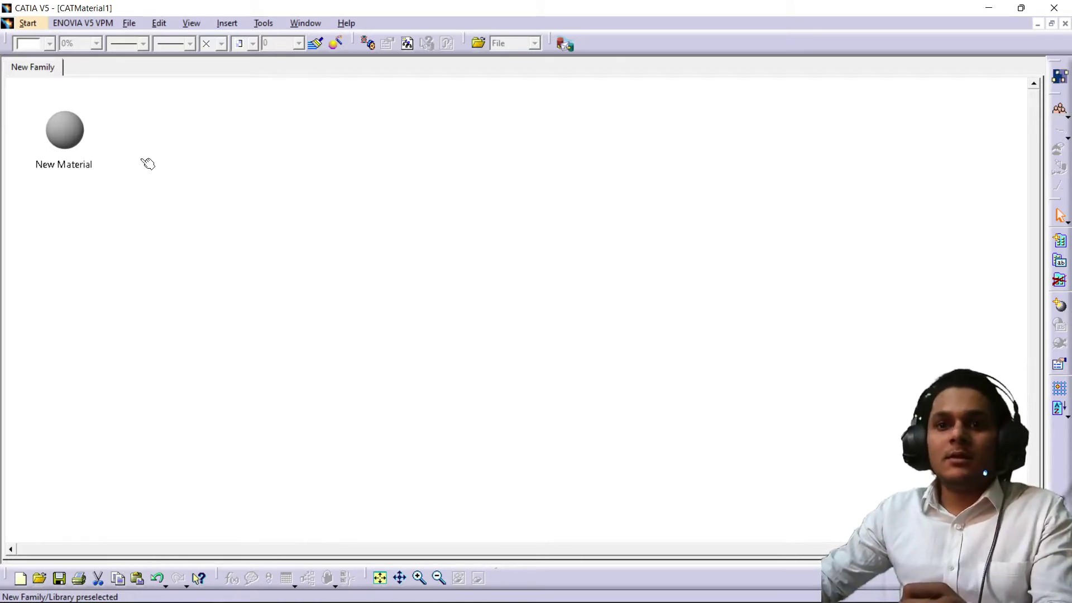
pyautogui.doubleClick(81, 140)
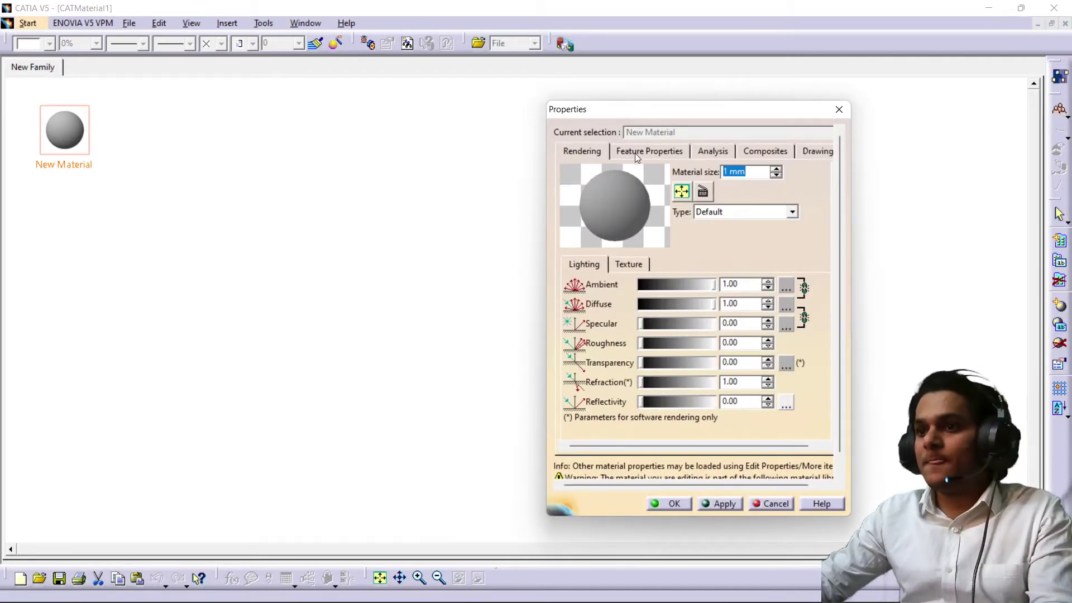
pyautogui.click(710, 151)
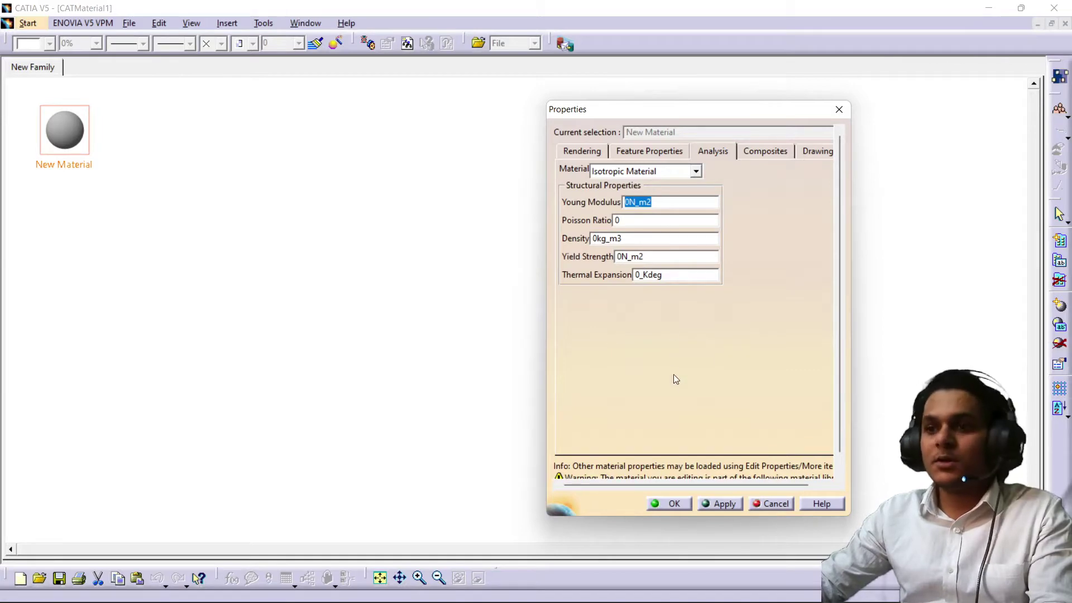
# - Find Nitinol's austenite Young's modulus, about 83 GPa, in the Chrome mechanical properties table
pyautogui.moveTo(701, 589)
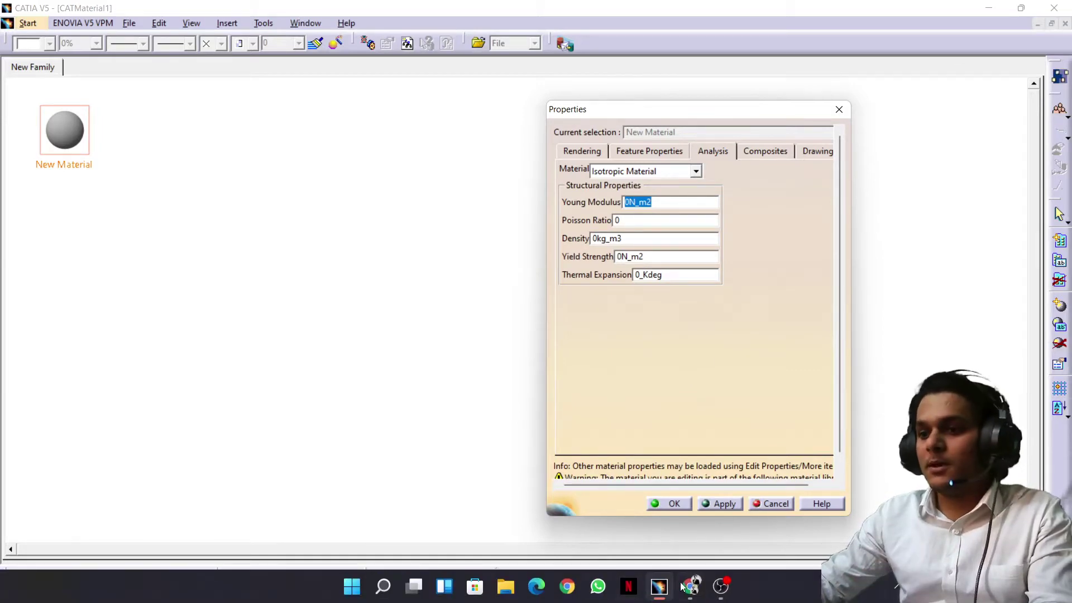
pyautogui.click(698, 587)
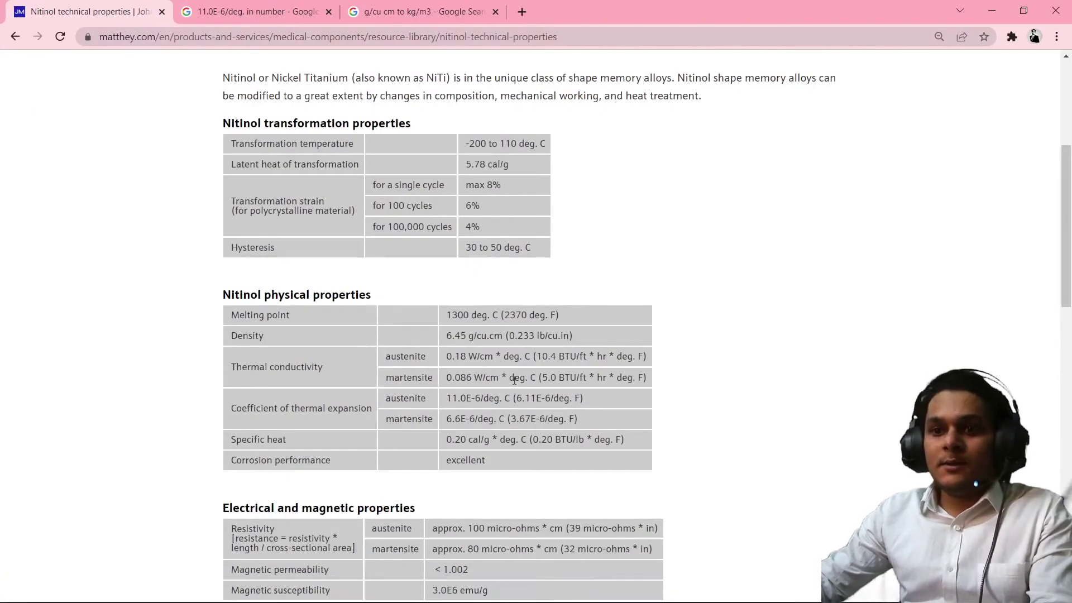
pyautogui.moveTo(1070, 258); pyautogui.dragTo(1070, 379)
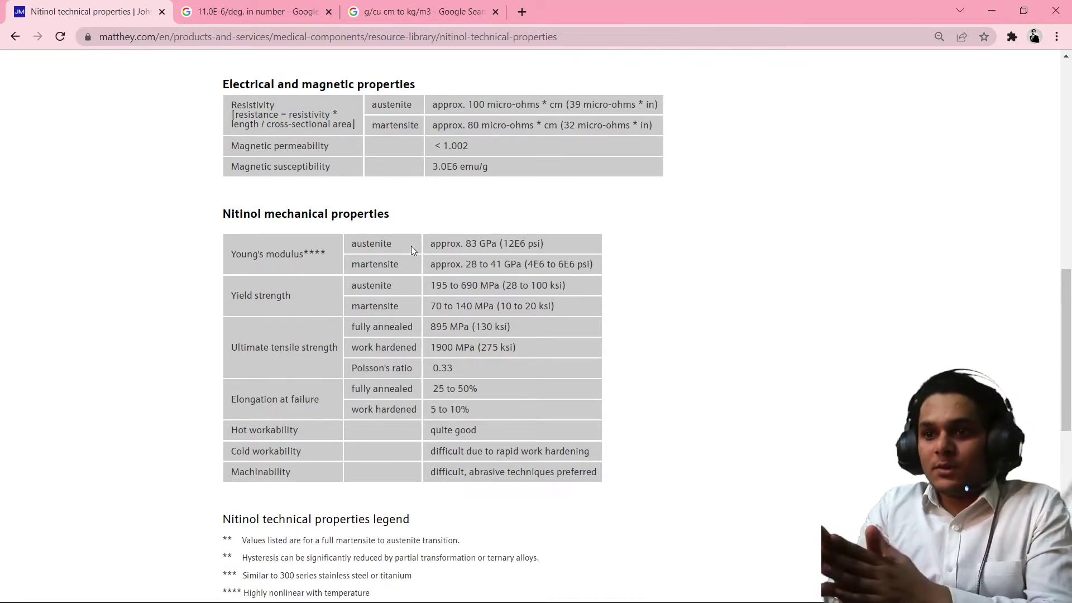
pyautogui.moveTo(494, 243); pyautogui.dragTo(425, 244)
pyautogui.click(457, 255)
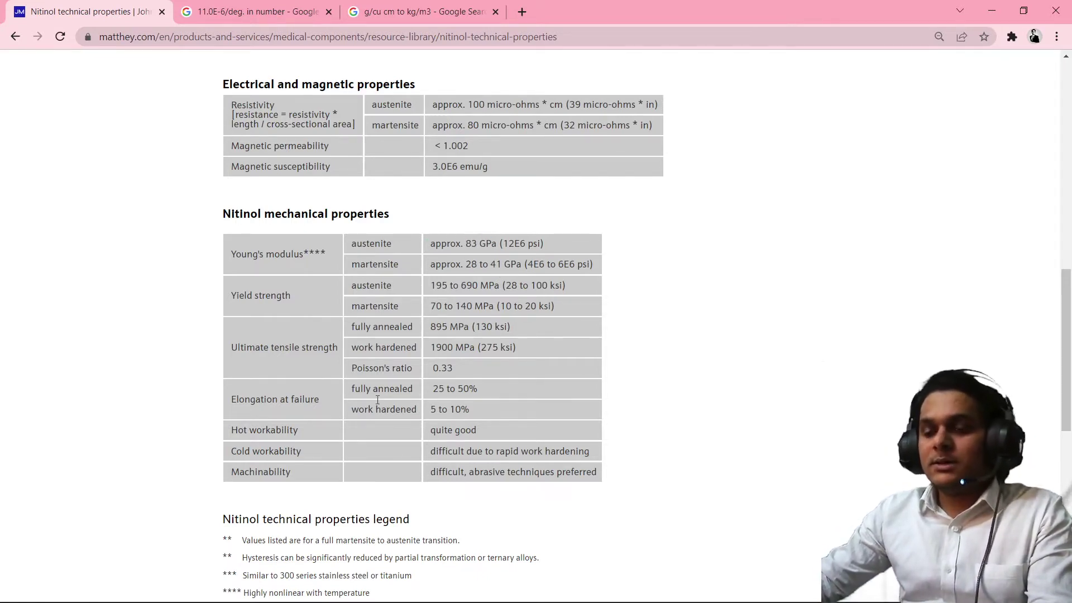
pyautogui.click(660, 596)
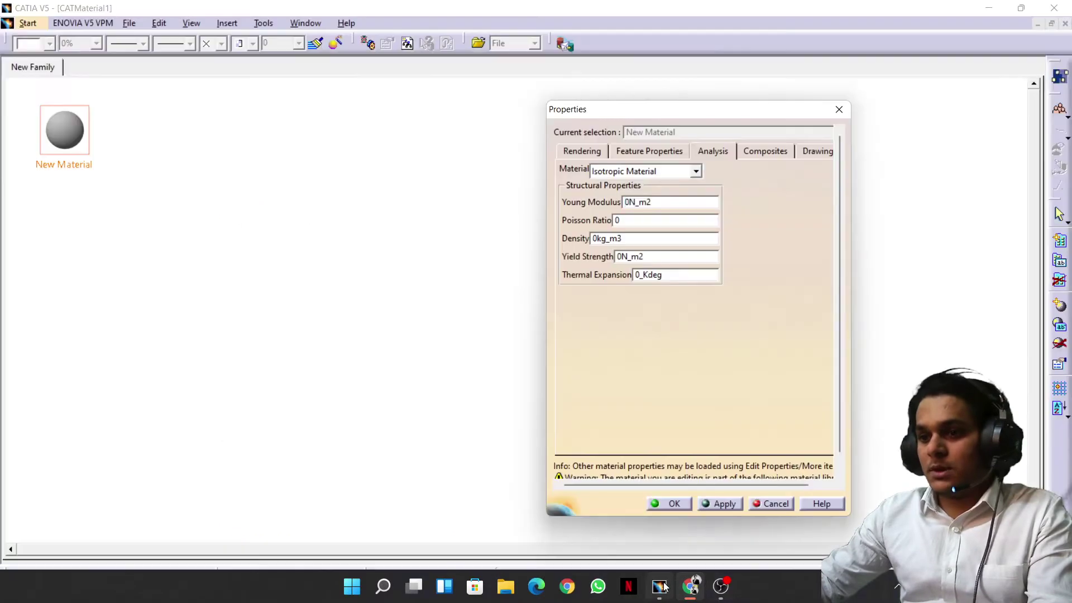
pyautogui.write('83')
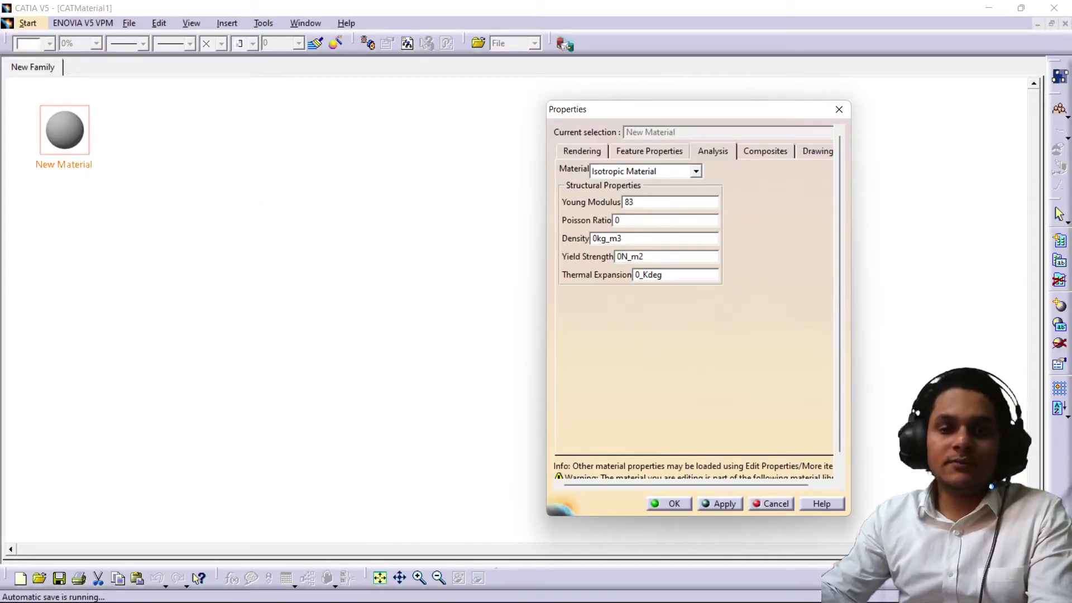
pyautogui.write('00000')
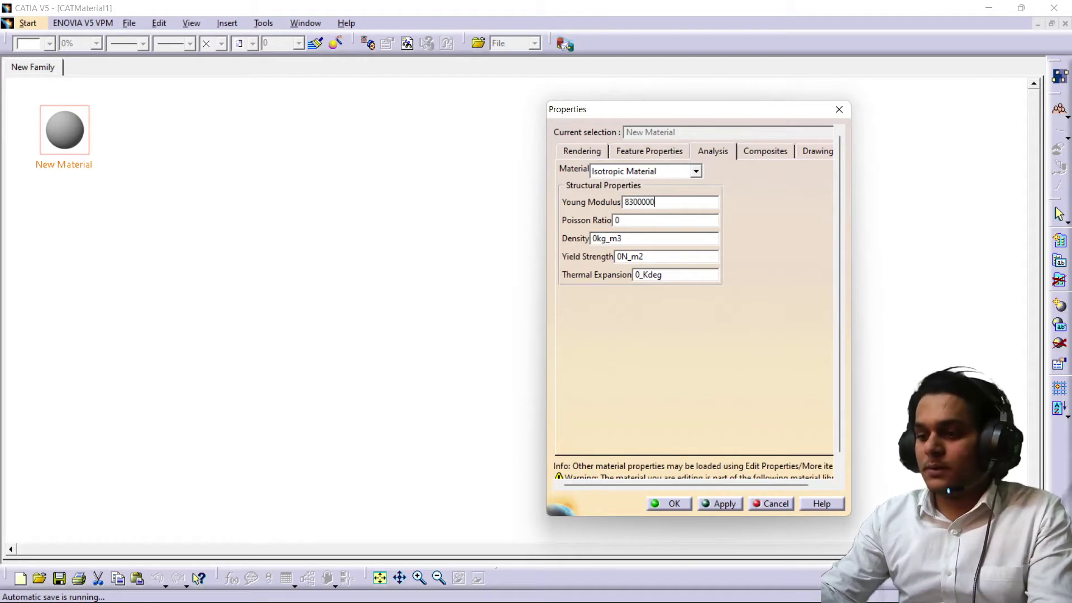
pyautogui.write('0000')
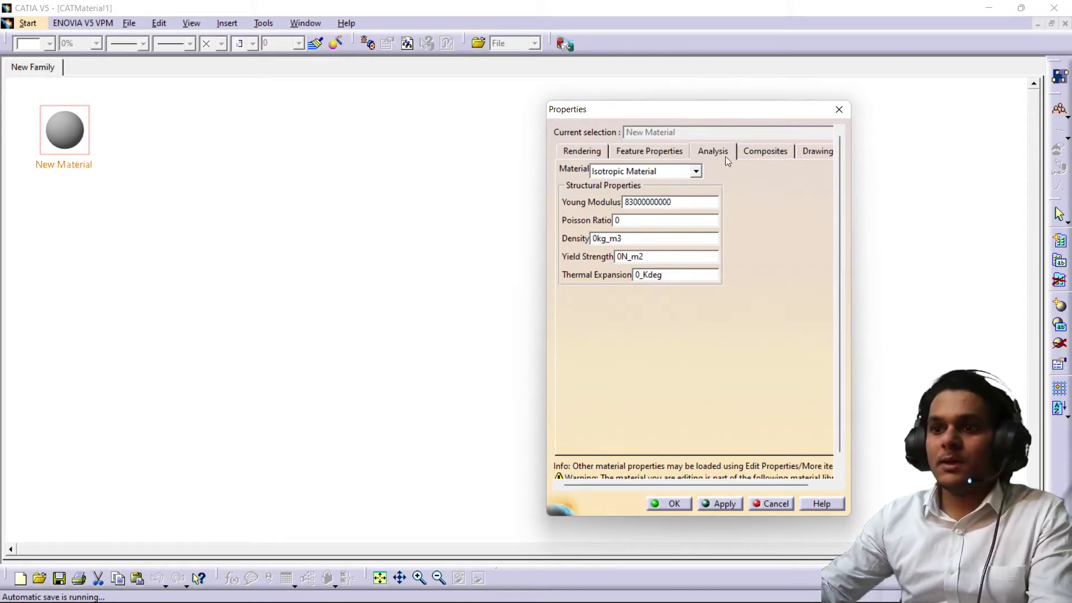
pyautogui.press('Tab')
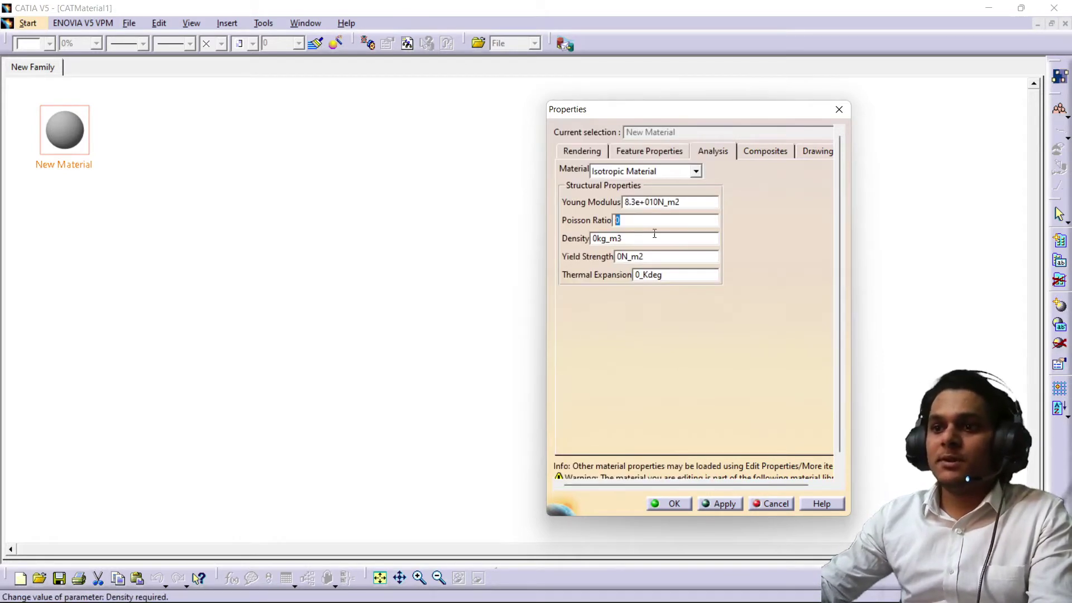
pyautogui.write('0.33')
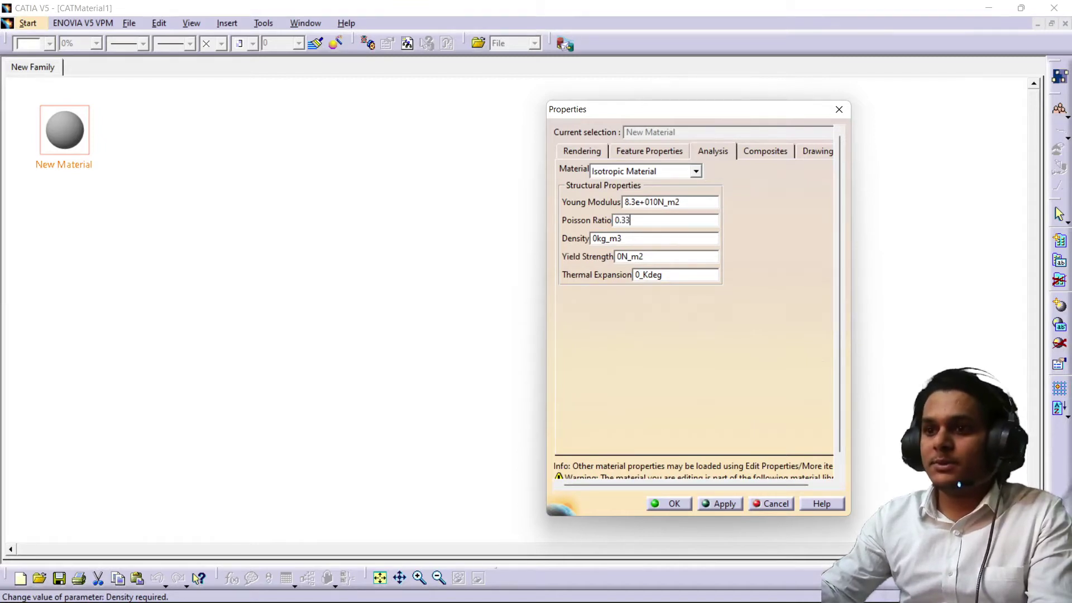
# - Read Nitinol's 6.45 g/cu.cm density in Chrome and return to CATIA's Properties dialog
pyautogui.moveTo(625, 597)
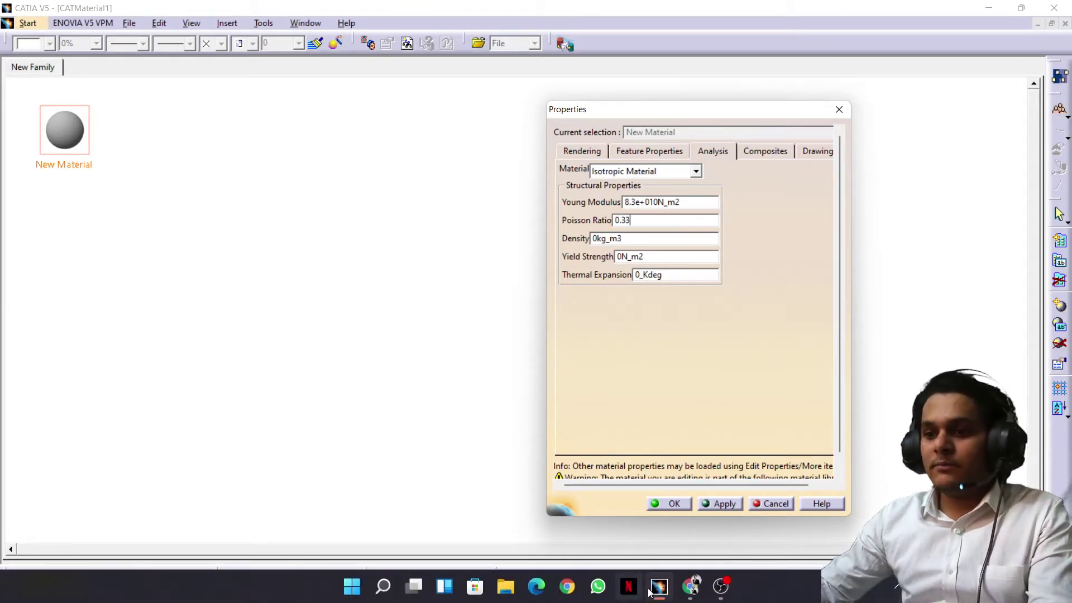
pyautogui.click(692, 586)
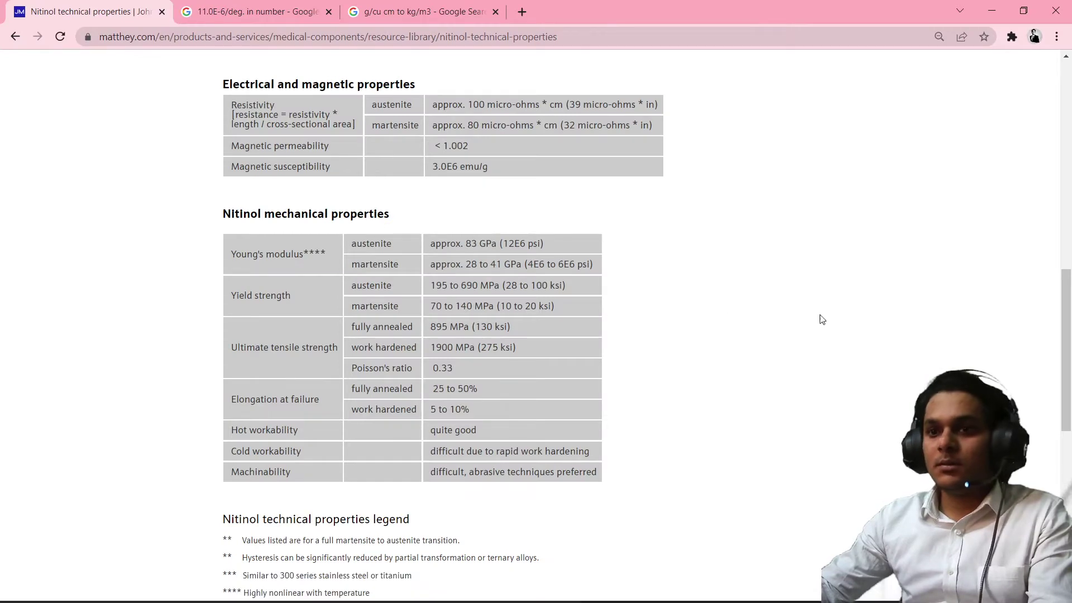
pyautogui.moveTo(1067, 353); pyautogui.dragTo(1041, 251)
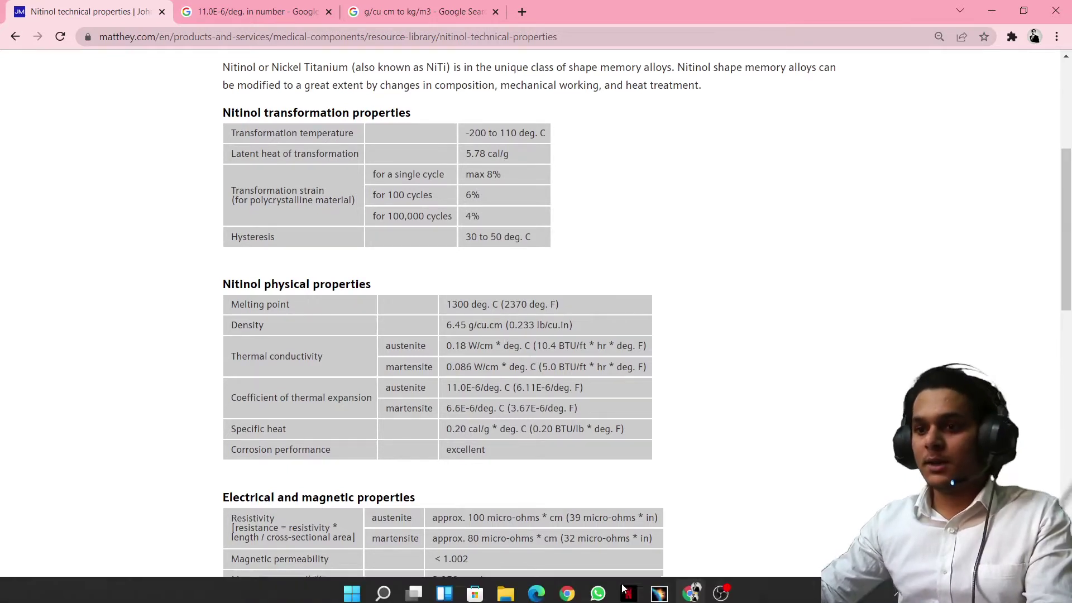
pyautogui.click(692, 586)
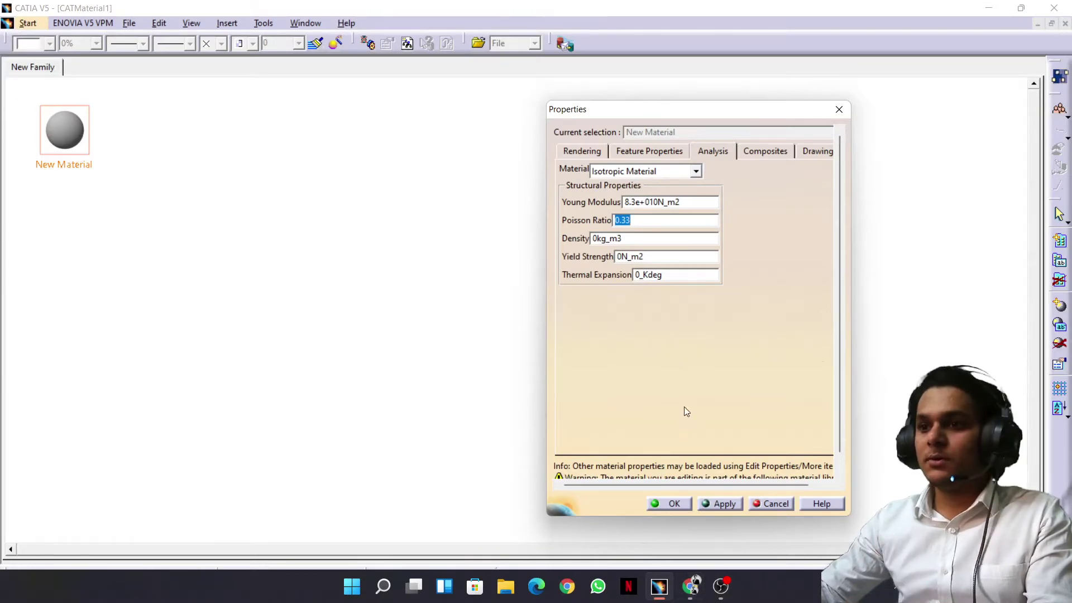
pyautogui.click(694, 588)
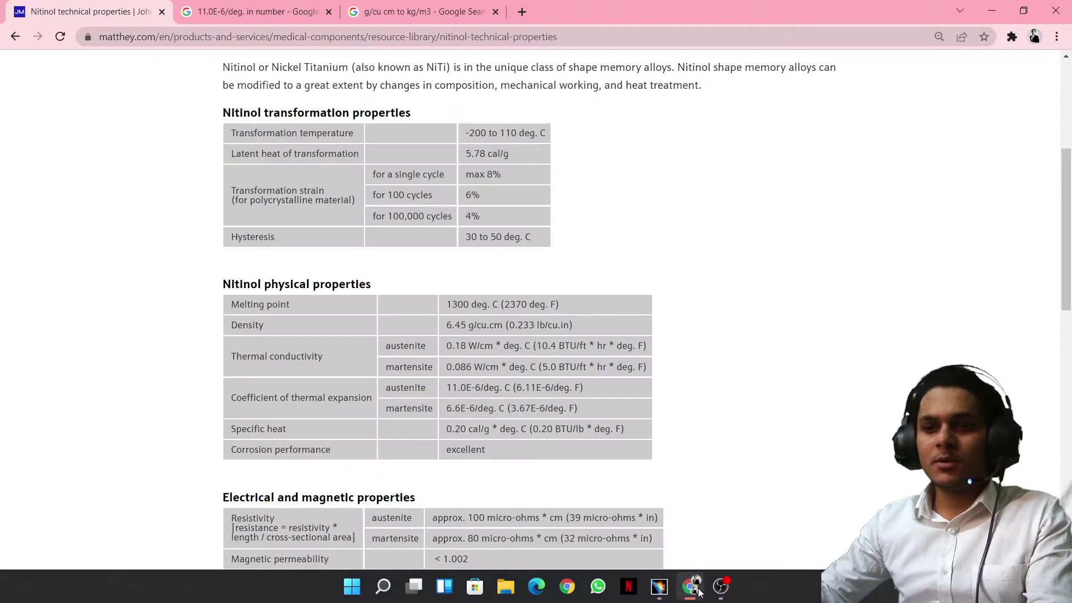
pyautogui.click(694, 588)
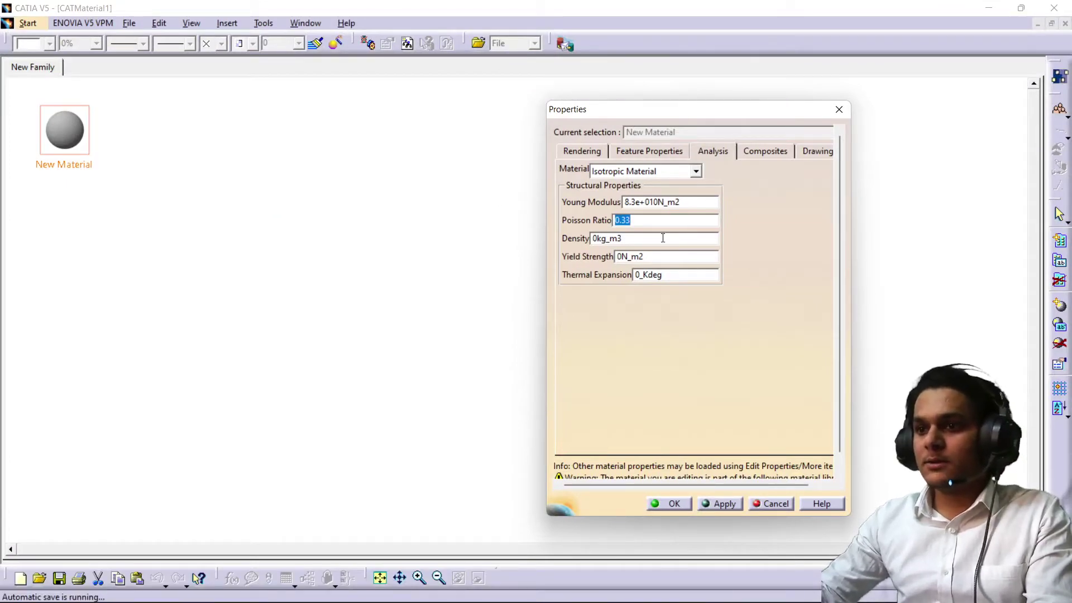
# - Enter density 6450, then highlight Nitinol's austenite yield strength range in Chrome
pyautogui.press('Tab')
pyautogui.write('6450')
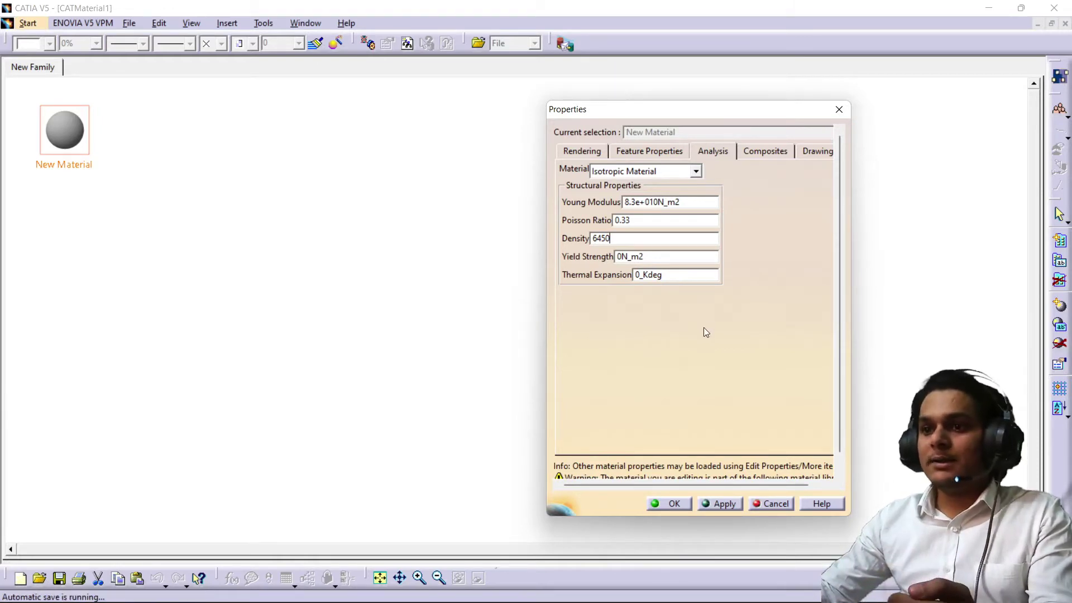
pyautogui.moveTo(667, 594)
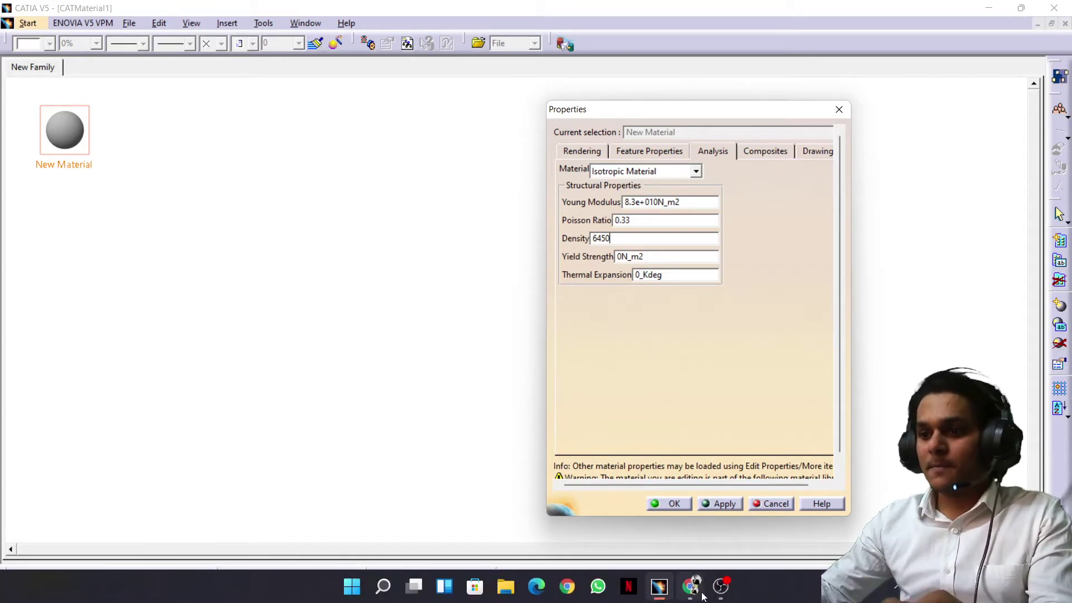
pyautogui.click(692, 586)
pyautogui.moveTo(1067, 242); pyautogui.dragTo(1069, 348)
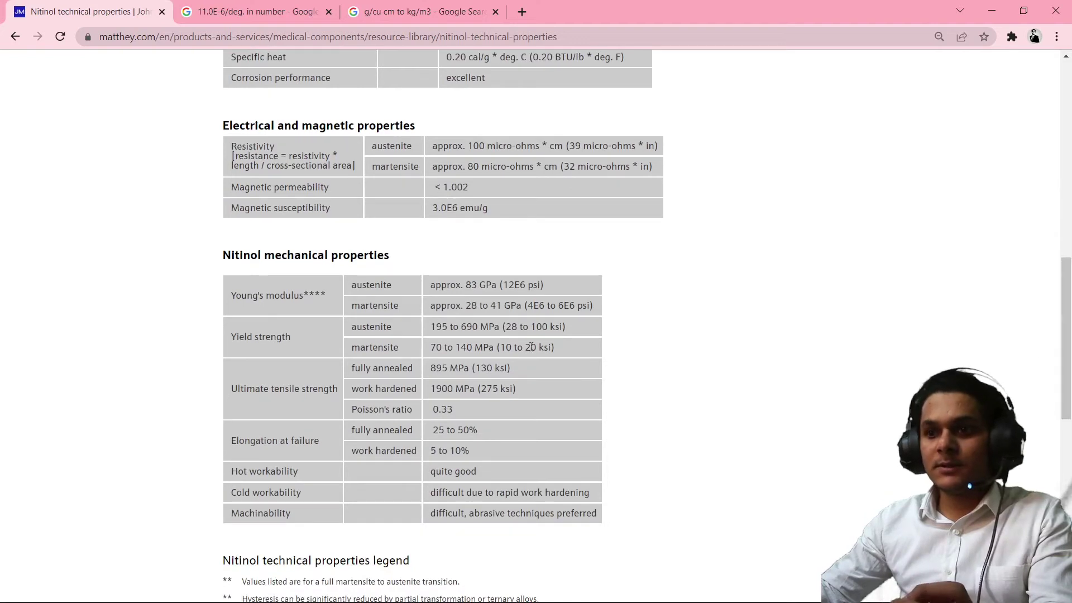
pyautogui.moveTo(500, 327); pyautogui.dragTo(441, 327)
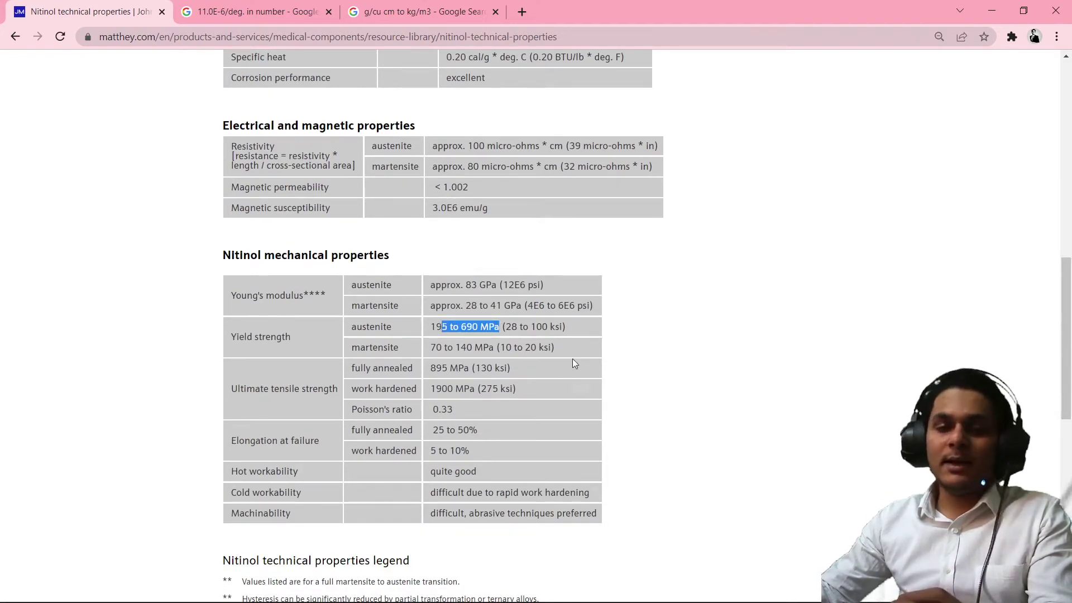
# - Enter 690000000 as the New Material's Yield Strength
pyautogui.click(691, 586)
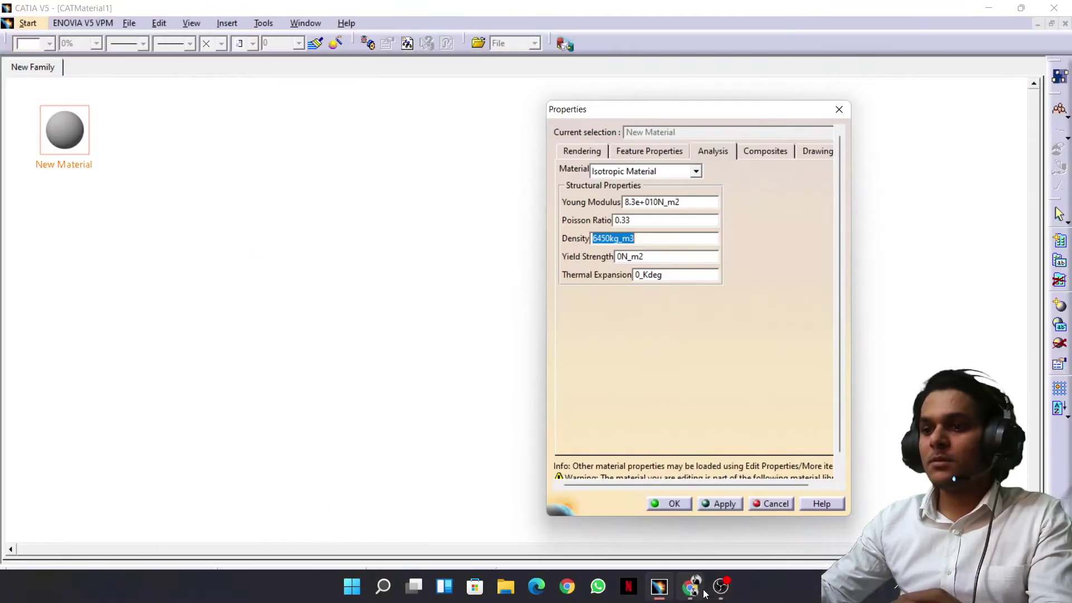
pyautogui.press('Tab')
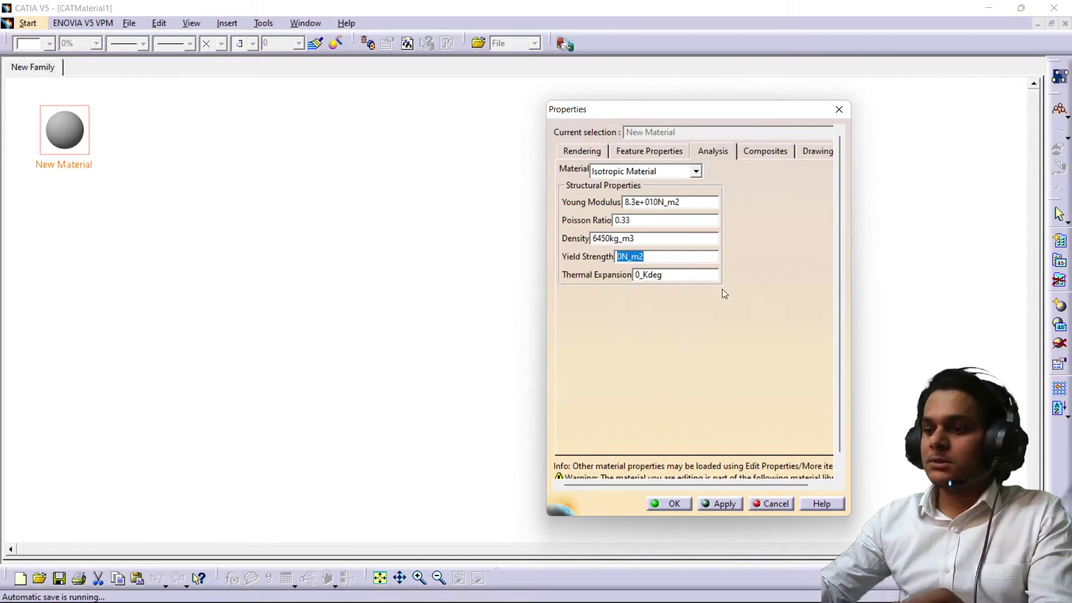
pyautogui.write('690')
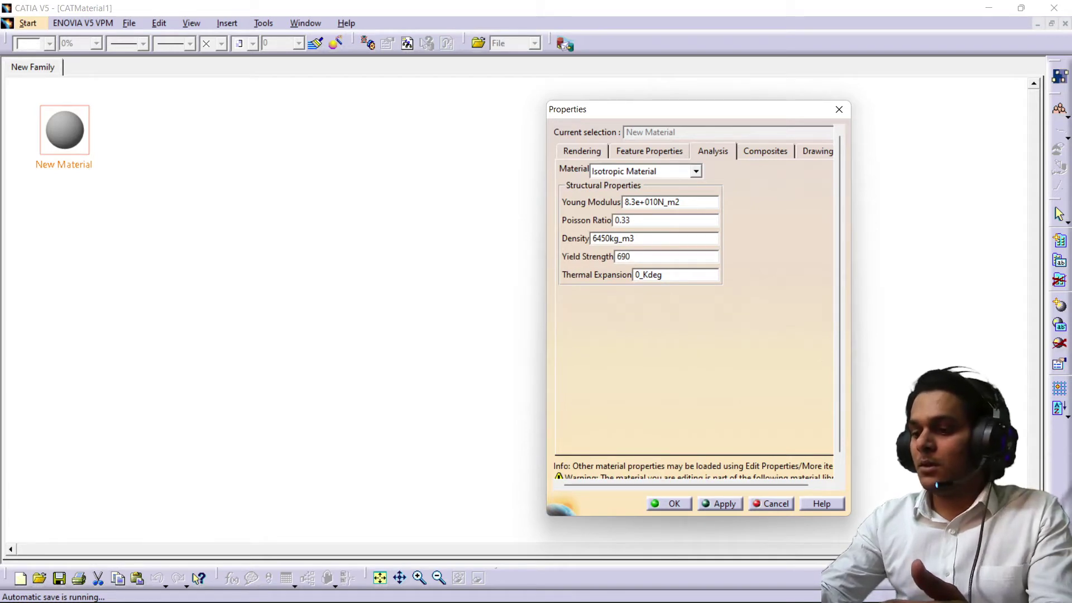
pyautogui.write('000000')
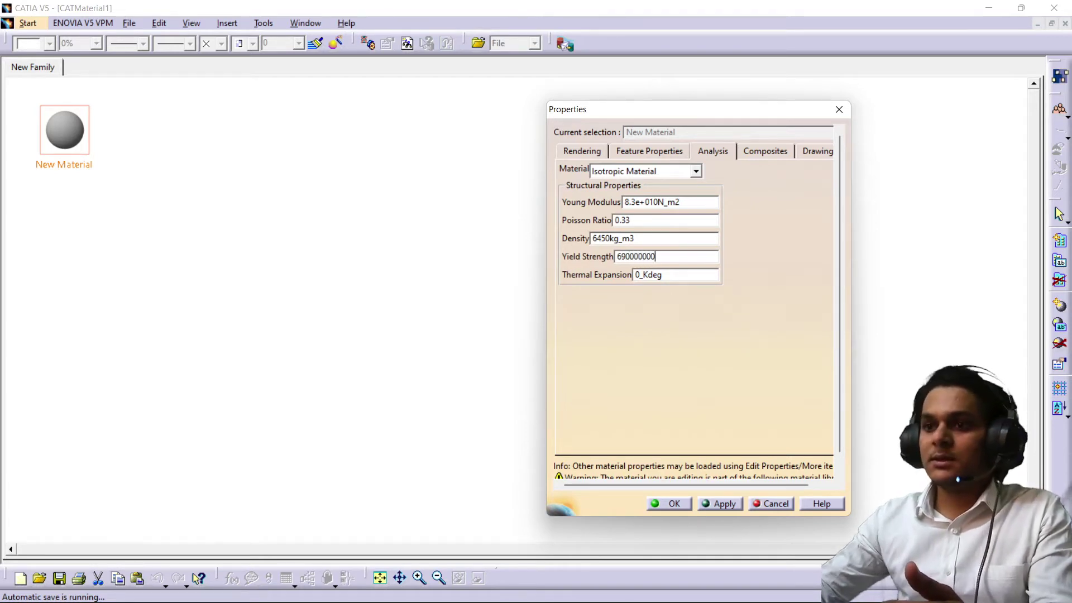
pyautogui.moveTo(621, 598)
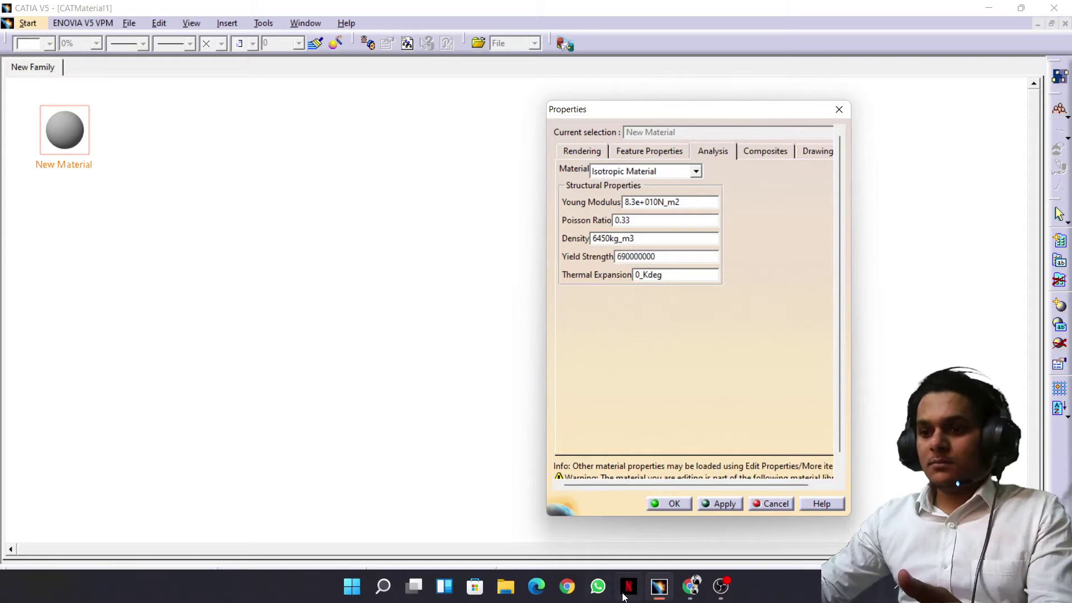
pyautogui.click(693, 587)
# - Locate Nitinol's 11.0E-6/deg. C austenite thermal expansion in Chrome and return to CATIA
pyautogui.scroll(5, 1070, 274)
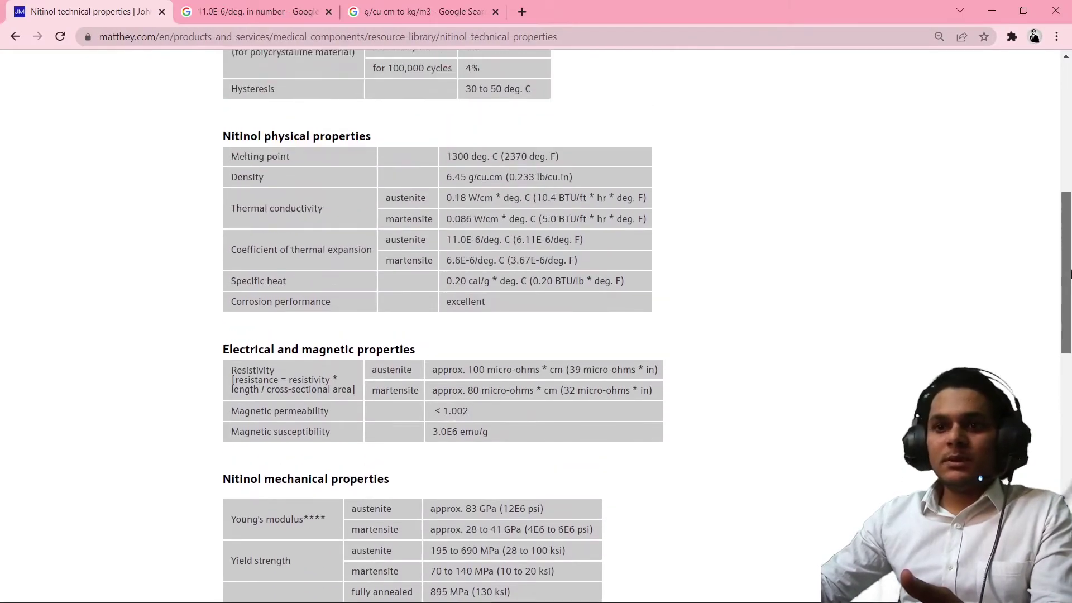
pyautogui.moveTo(1070, 274); pyautogui.dragTo(1070, 252)
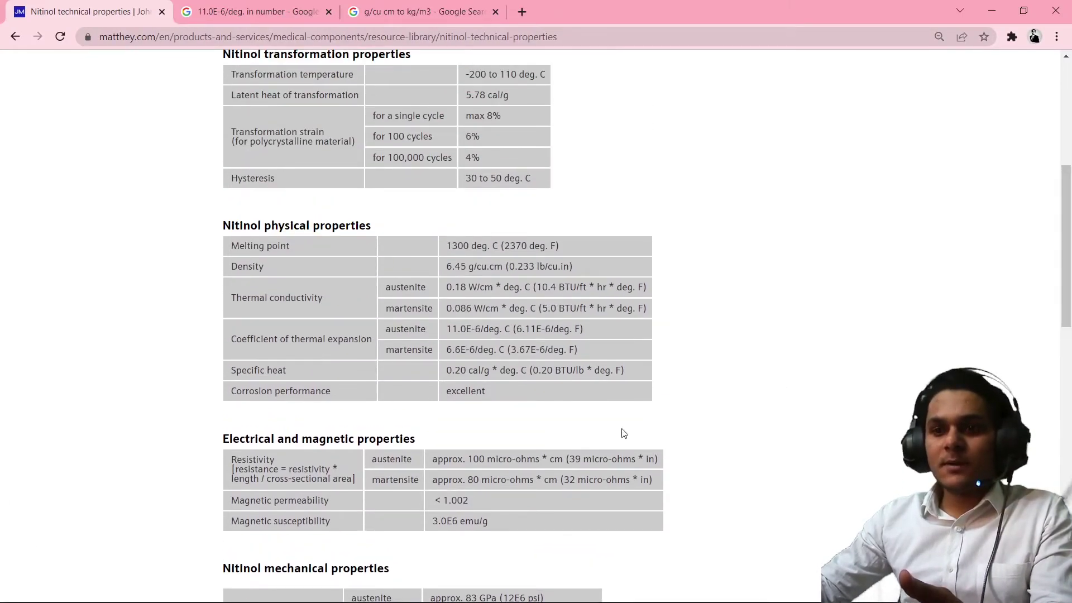
pyautogui.moveTo(510, 329); pyautogui.dragTo(457, 329)
pyautogui.click(487, 334)
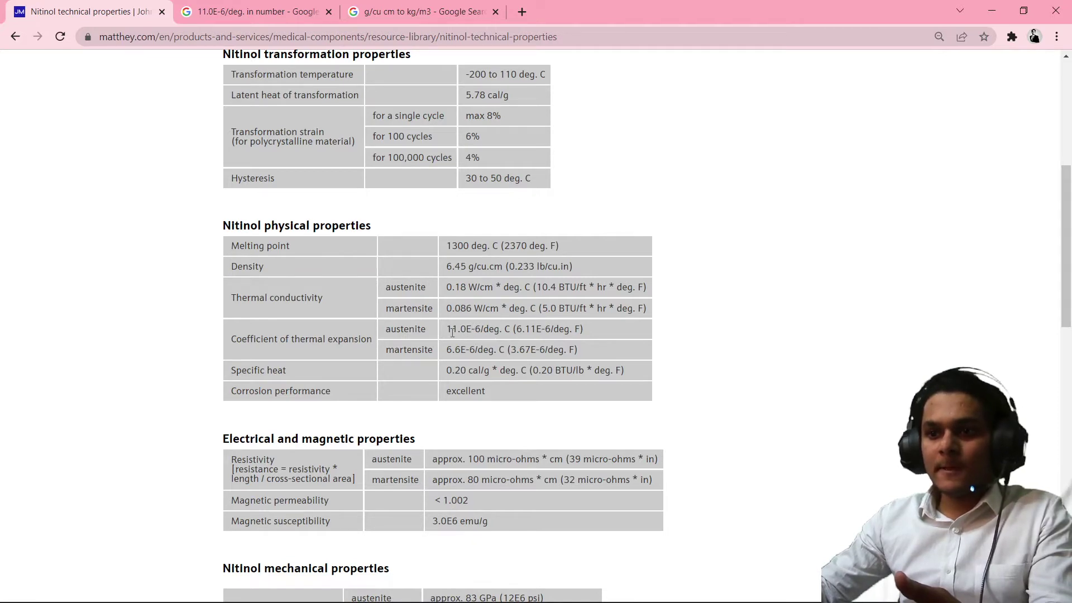
pyautogui.moveTo(452, 330); pyautogui.dragTo(478, 329)
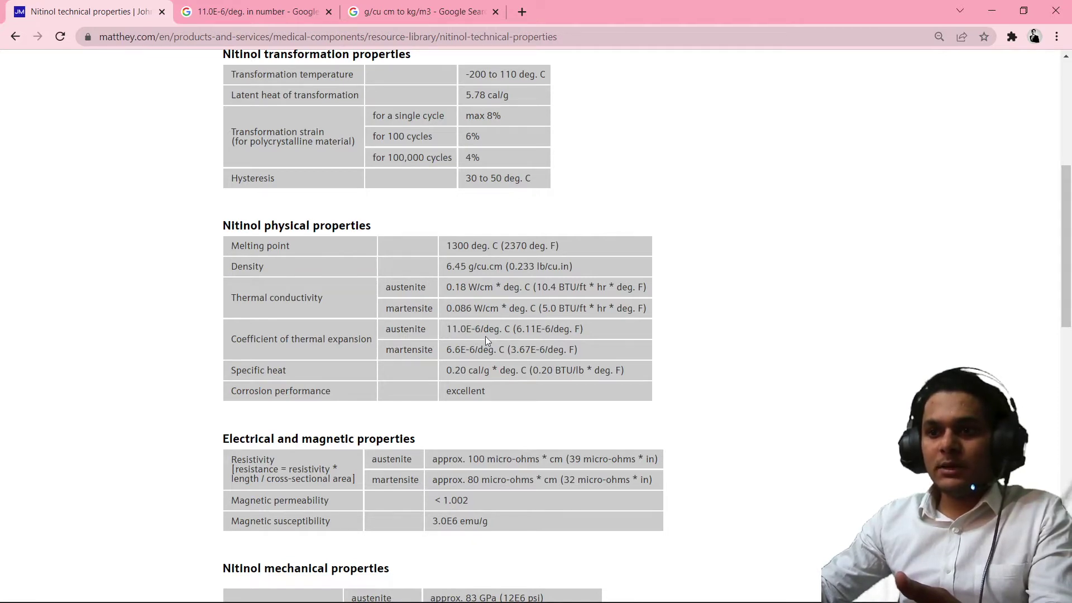
pyautogui.moveTo(625, 593)
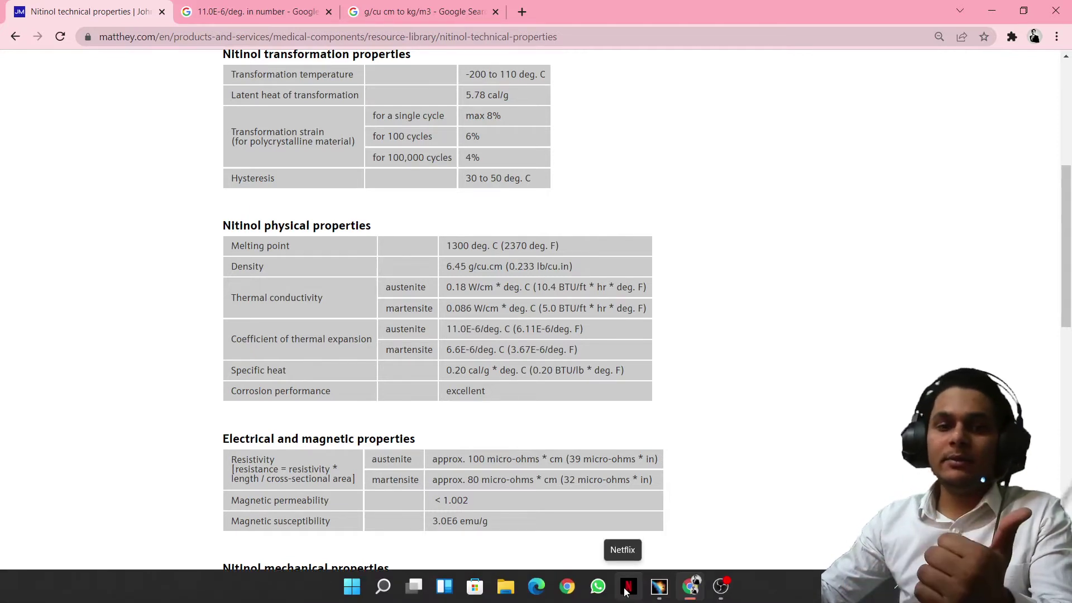
pyautogui.click(658, 586)
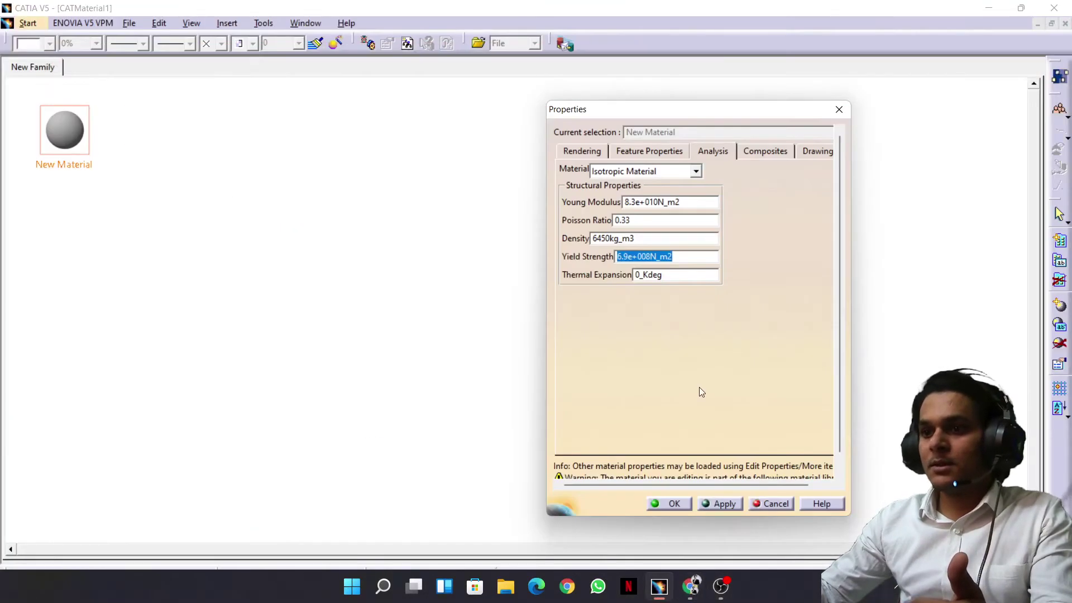
# - Set Thermal Expansion to -0.000011 and change the feature name to Nitinol
pyautogui.press('Tab')
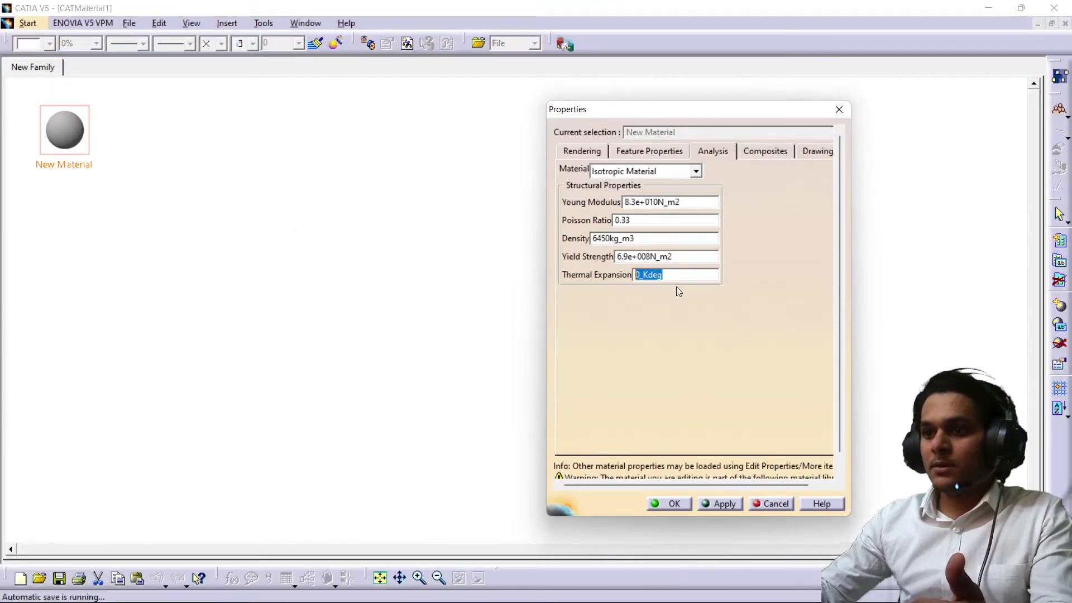
pyautogui.write('-0.')
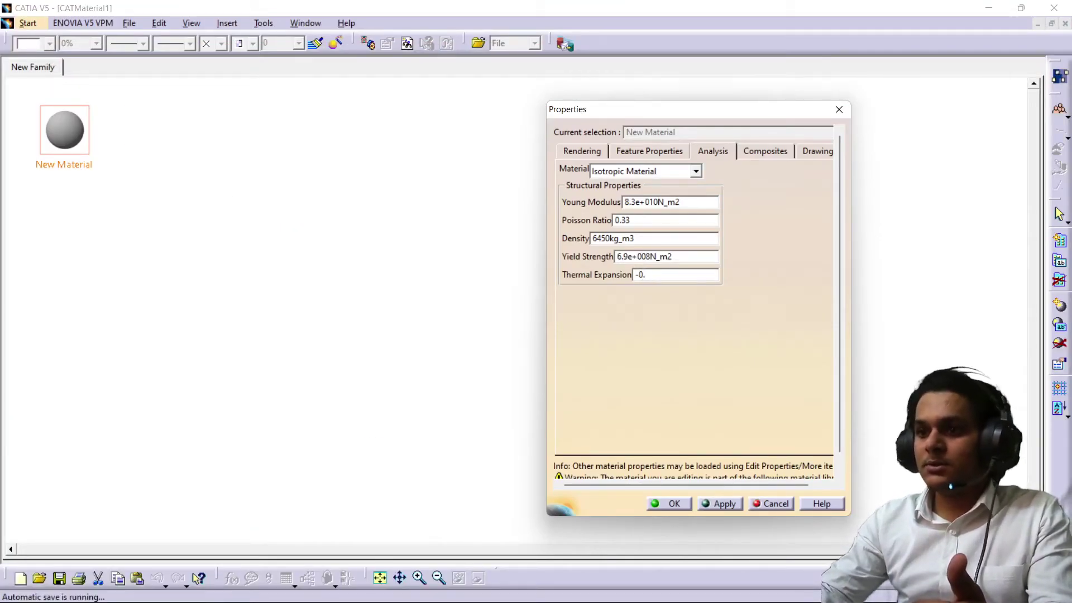
pyautogui.write('00001')
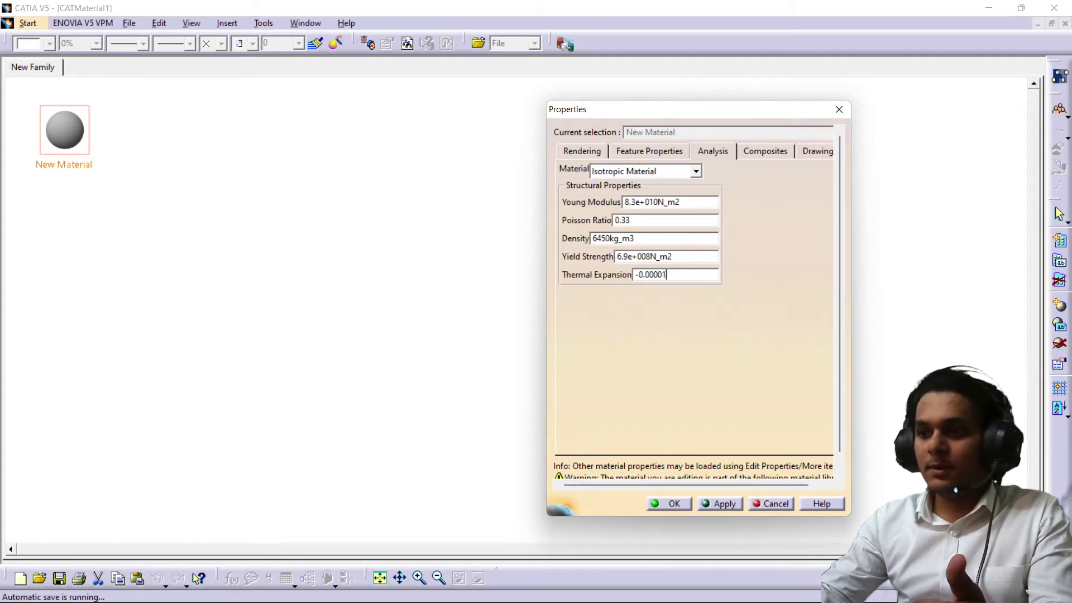
pyautogui.write('1')
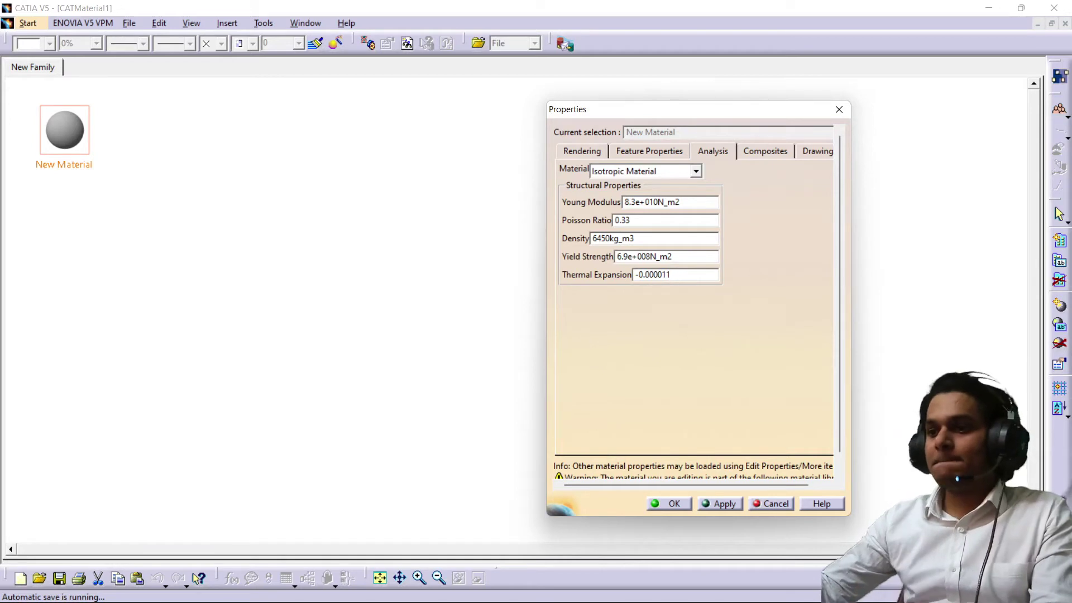
pyautogui.click(649, 151)
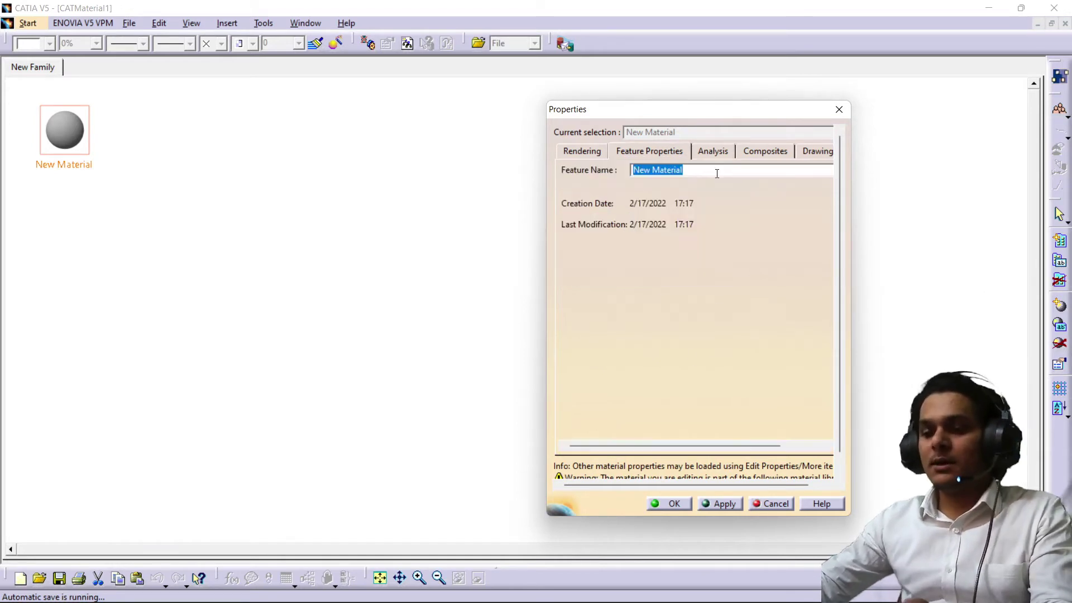
pyautogui.press('BackSpace')
pyautogui.write('Nitinol')
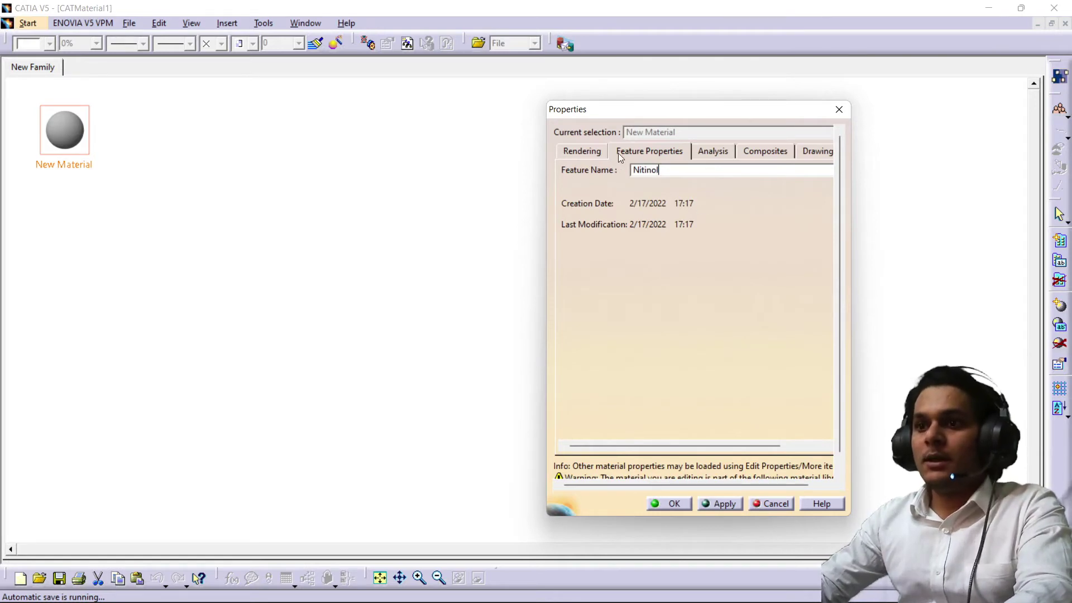
pyautogui.click(596, 152)
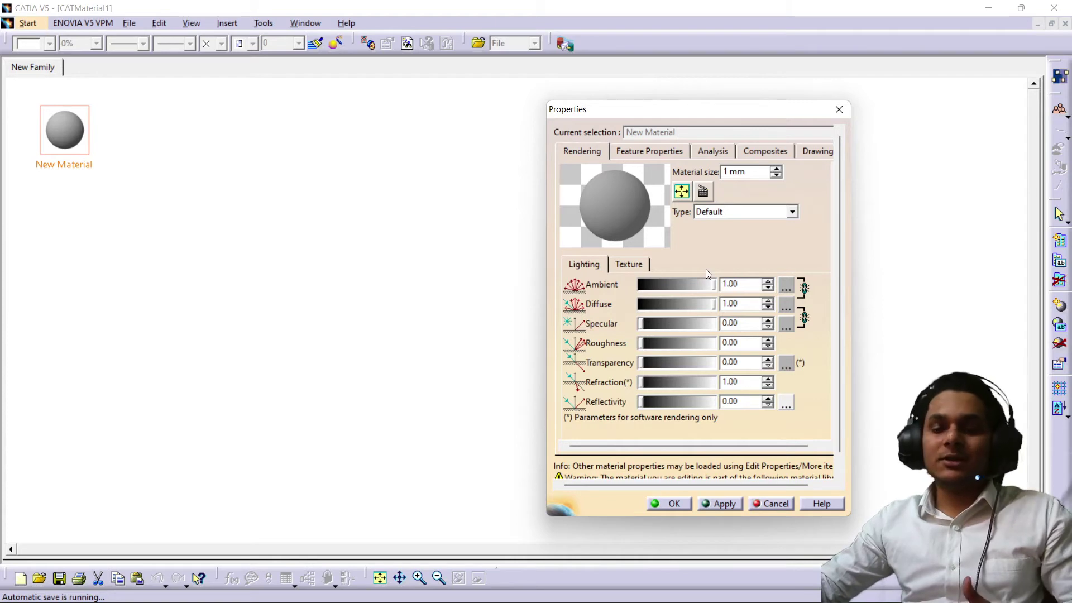
# - Lower Ambient and Diffuse (about 0.44), raise Refraction to 1.27, and apply the rendering settings
pyautogui.moveTo(714, 285); pyautogui.dragTo(687, 289)
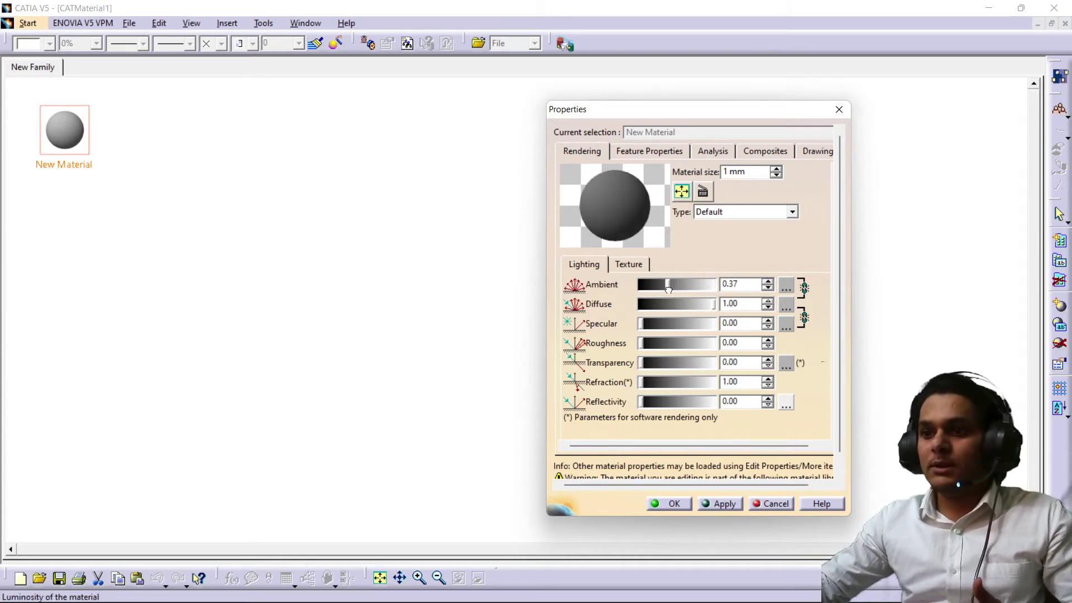
pyautogui.moveTo(668, 289)
pyautogui.mouseDown()
pyautogui.moveTo(693, 303)
pyautogui.moveTo(683, 303)
pyautogui.mouseUp()
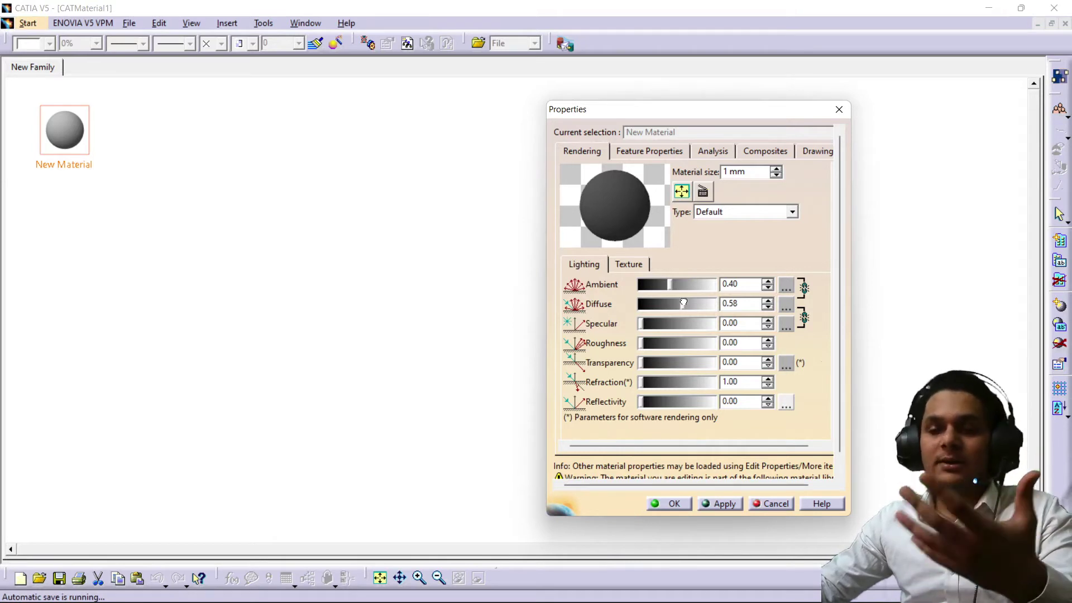
pyautogui.moveTo(683, 303)
pyautogui.mouseDown()
pyautogui.moveTo(662, 304)
pyautogui.moveTo(672, 304)
pyautogui.moveTo(652, 324)
pyautogui.moveTo(682, 343)
pyautogui.moveTo(644, 363)
pyautogui.mouseUp()
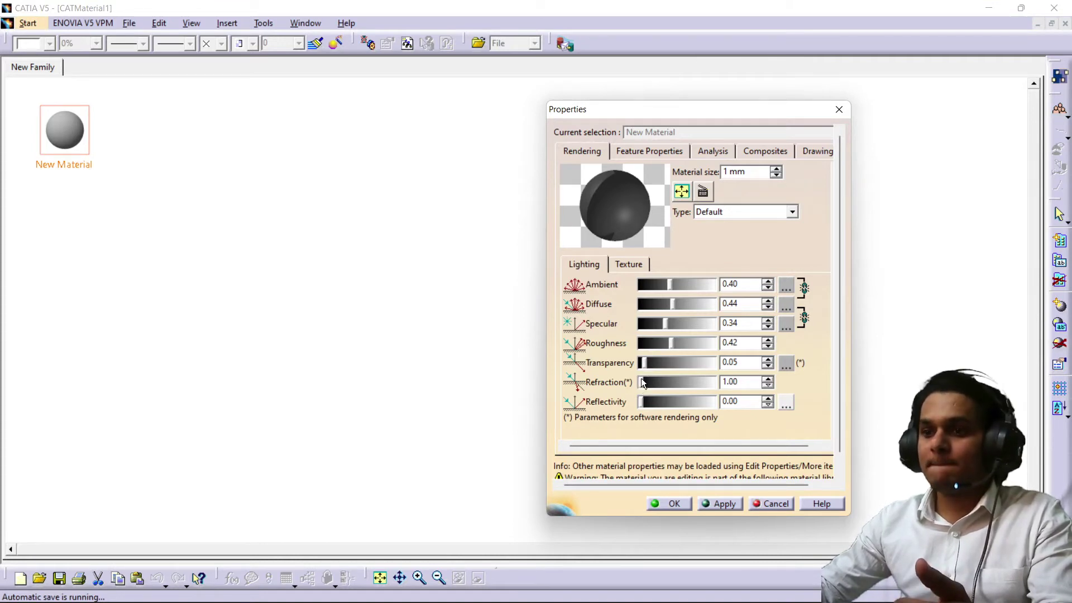
pyautogui.moveTo(638, 383); pyautogui.dragTo(651, 380)
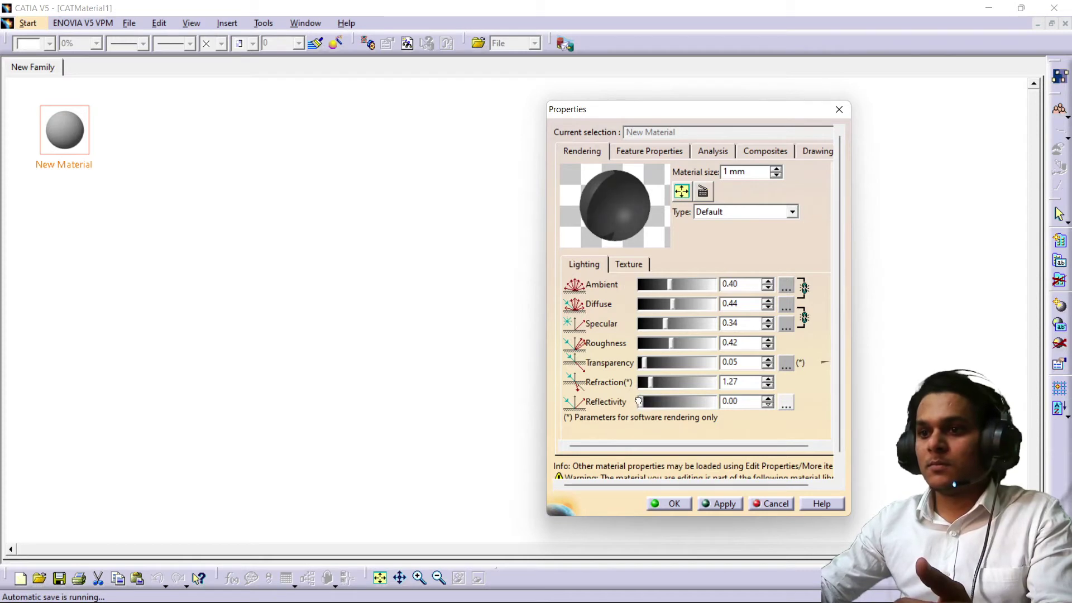
pyautogui.click(719, 504)
pyautogui.click(676, 503)
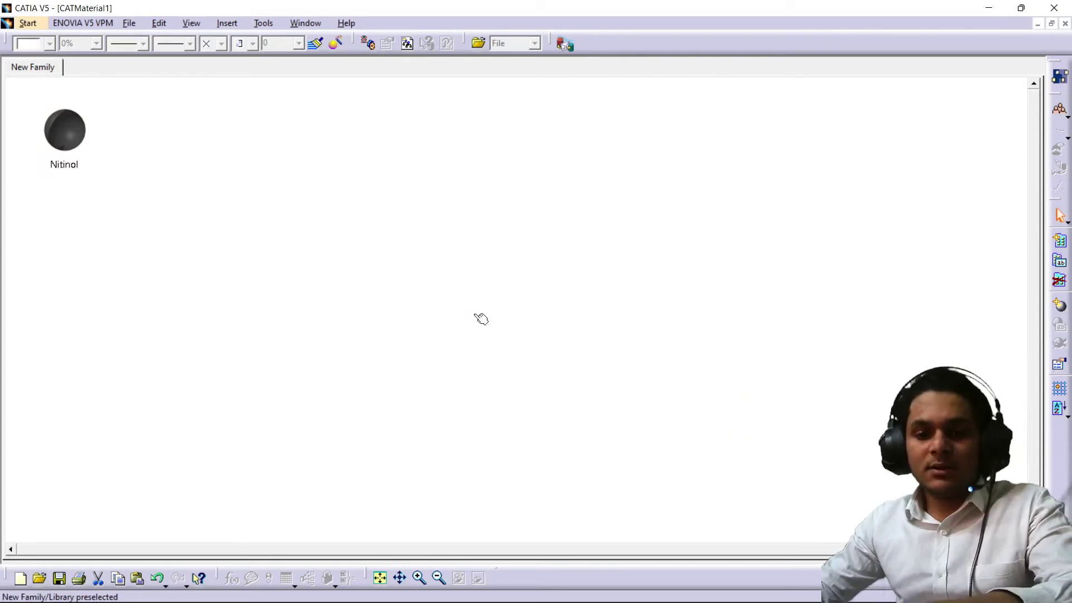
# - Save the material library on the Desktop under the file name Nitinol
pyautogui.hotkey('ctrl', 's')
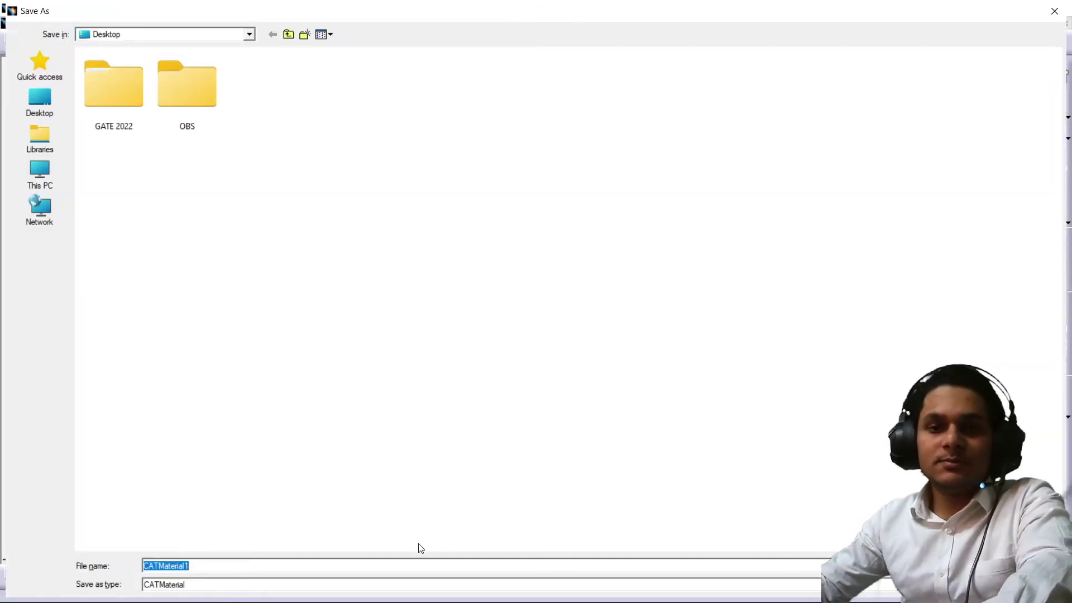
pyautogui.press('BackSpace')
pyautogui.write('Nitinol')
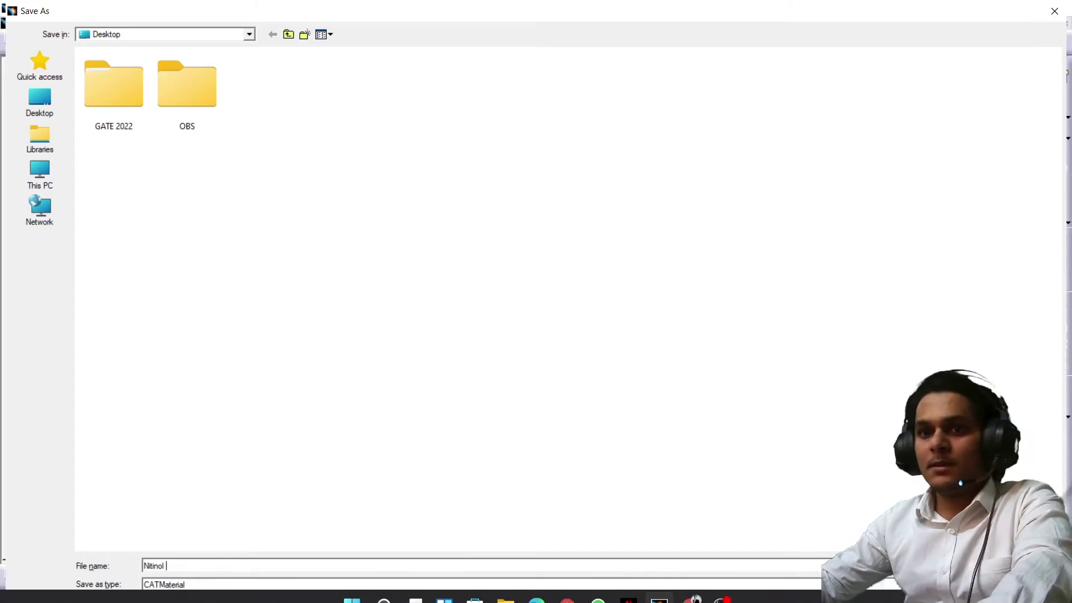
pyautogui.press('Return')
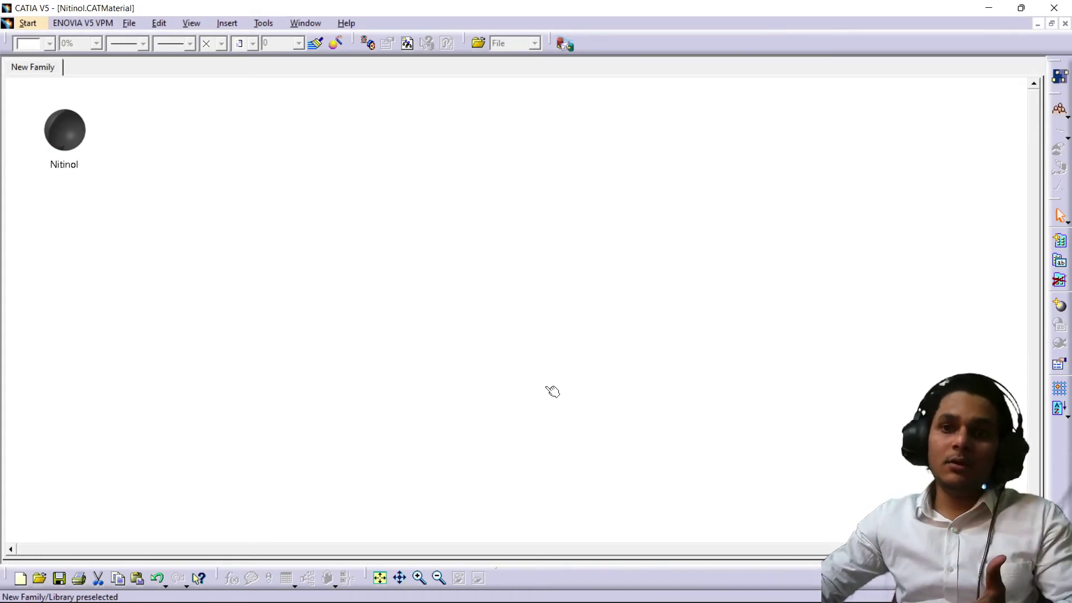
# - Minimize the library window, open the recent Claws of nitinol.CATPart, and orbit it
pyautogui.click(1038, 24)
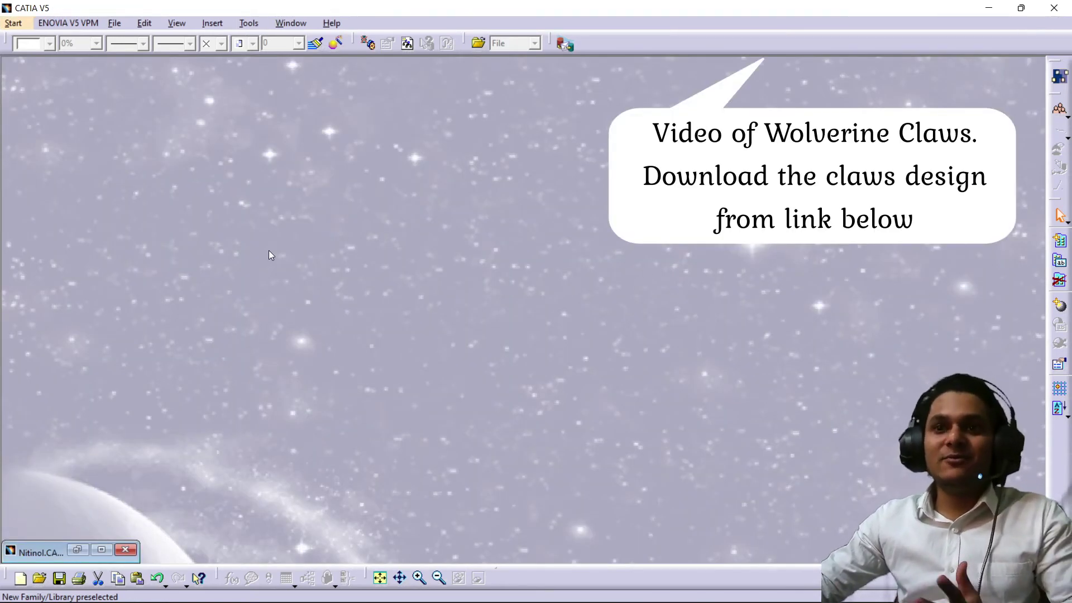
pyautogui.click(127, 24)
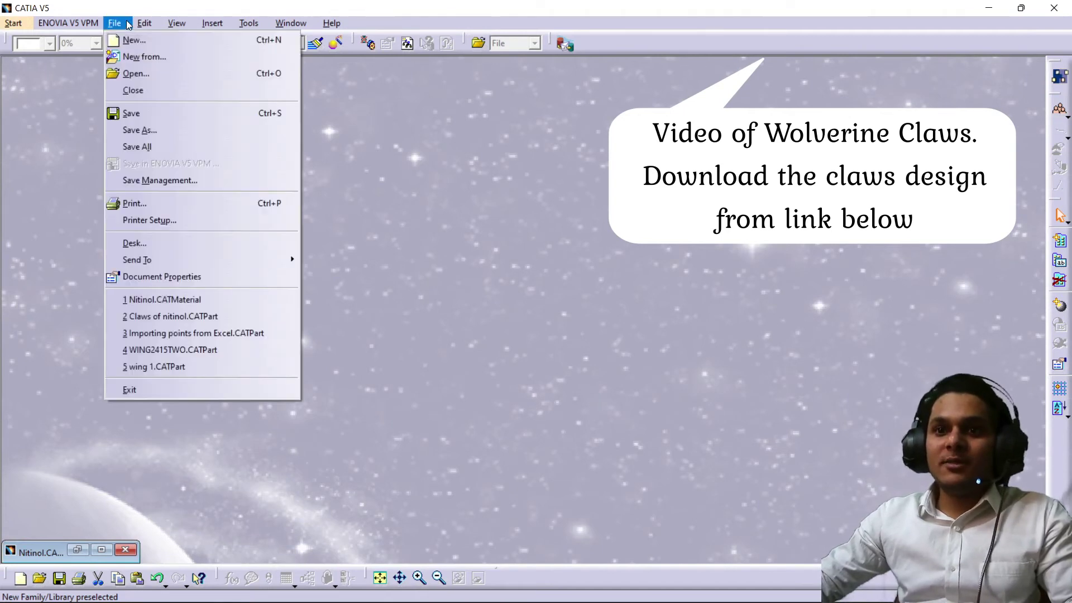
pyautogui.click(190, 315)
pyautogui.moveTo(737, 199); pyautogui.dragTo(596, 350, button='middle')
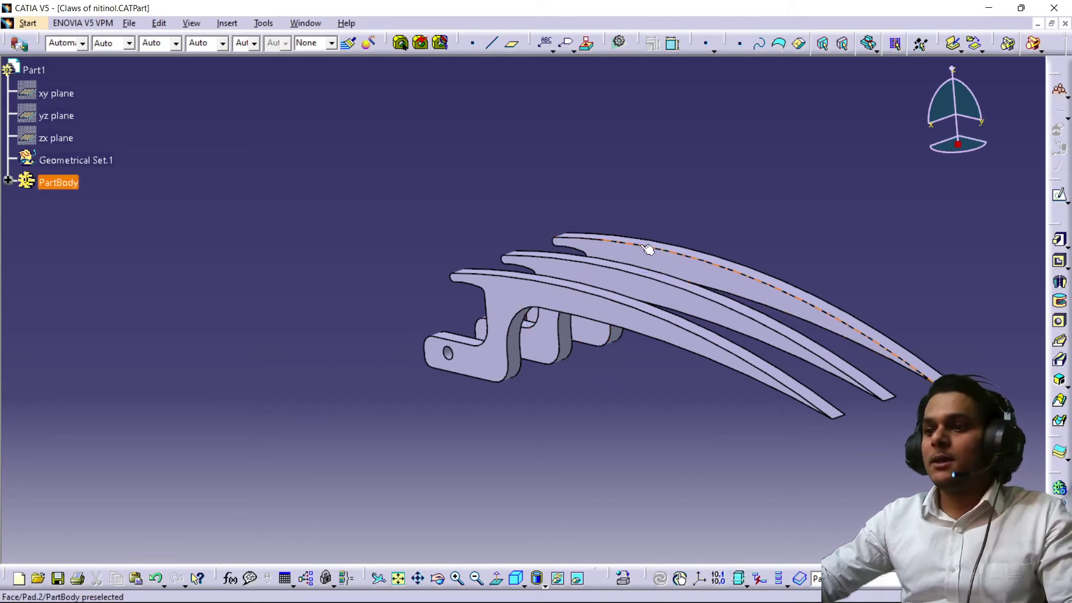
pyautogui.moveTo(646, 249); pyautogui.dragTo(547, 201, button='middle')
pyautogui.moveTo(519, 335); pyautogui.dragTo(603, 307, button='middle')
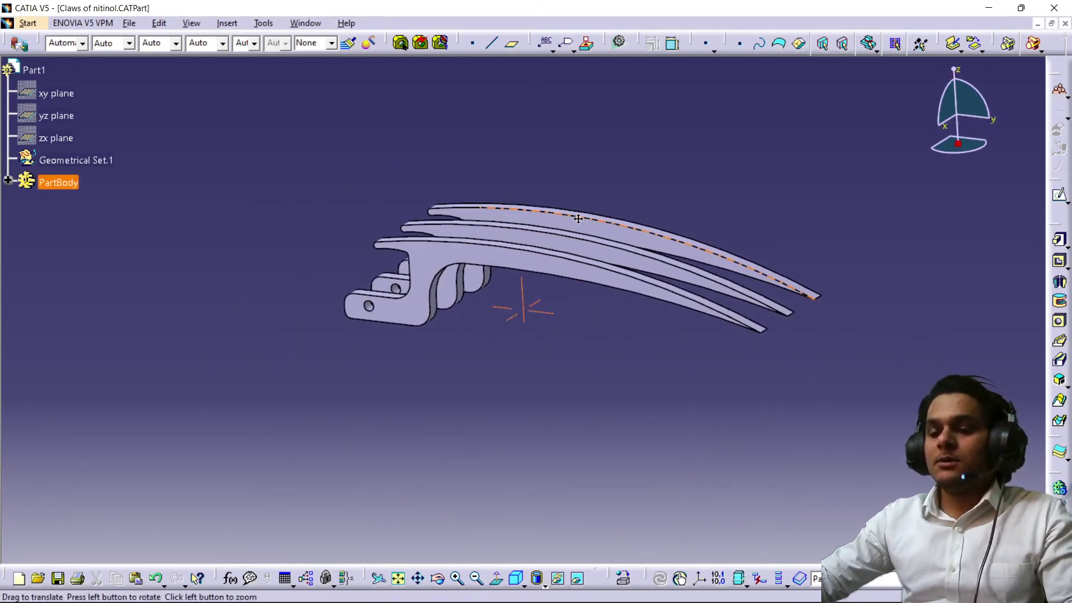
pyautogui.click(623, 579)
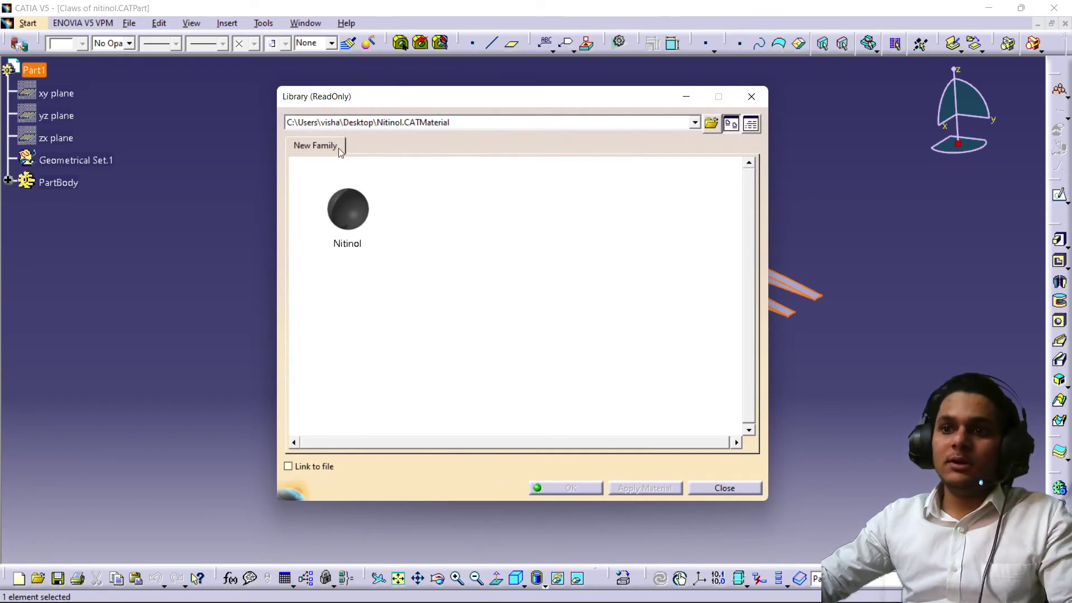
# - Load Nitinol.CATMaterial and apply its Nitinol material to the claws part
pyautogui.click(711, 124)
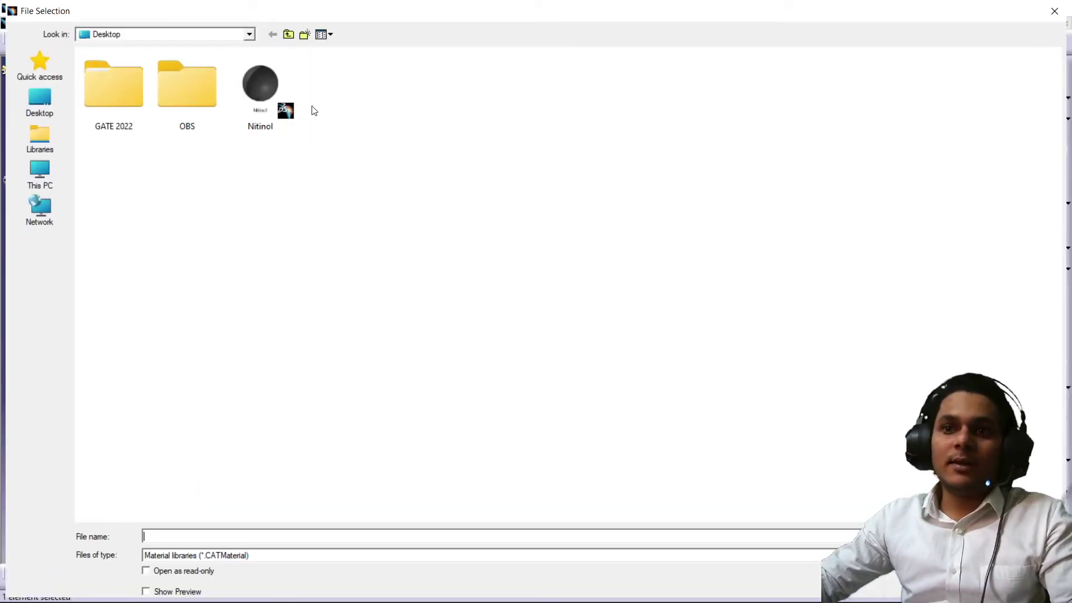
pyautogui.click(279, 93)
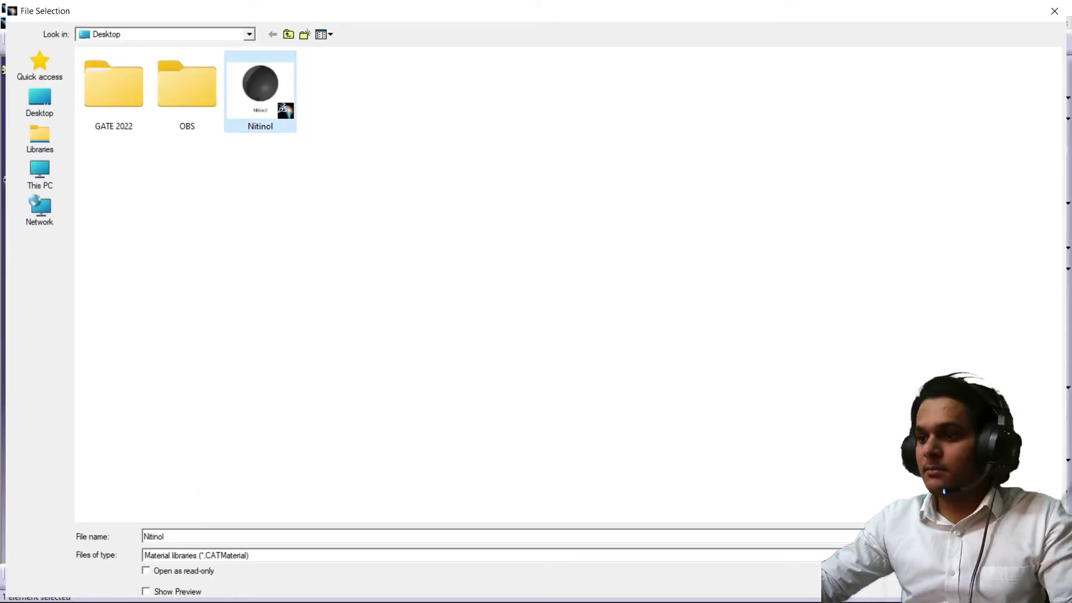
pyautogui.press('Return')
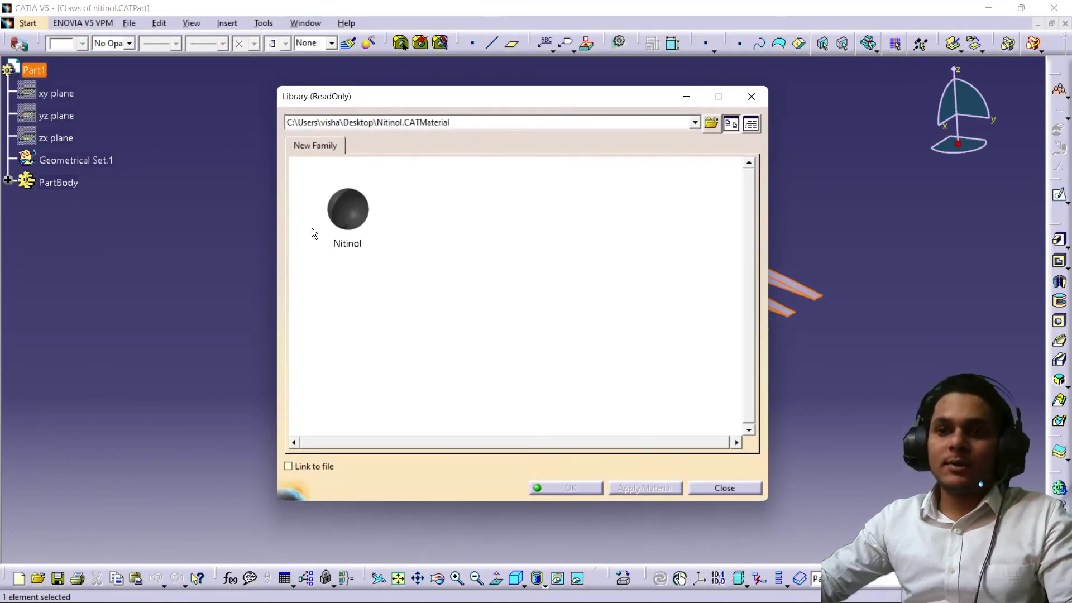
pyautogui.click(366, 232)
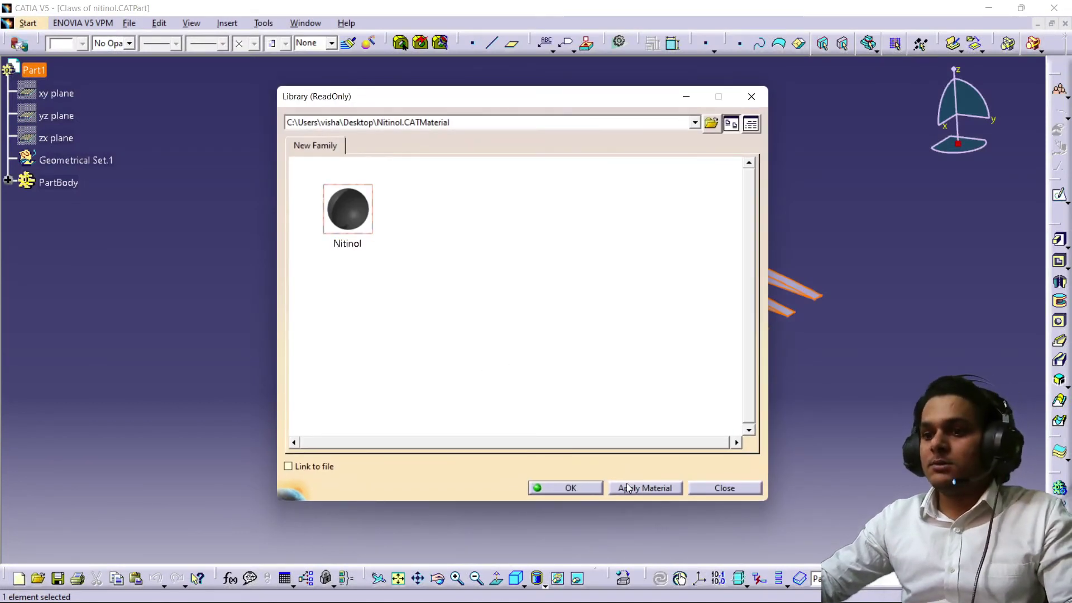
pyautogui.click(645, 487)
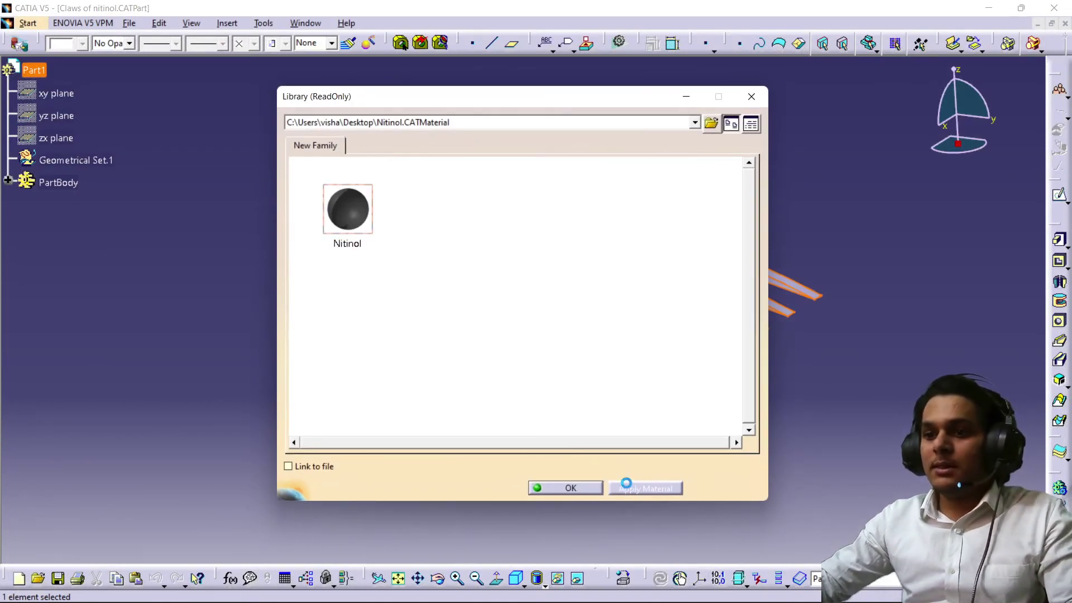
pyautogui.click(573, 491)
pyautogui.click(544, 585)
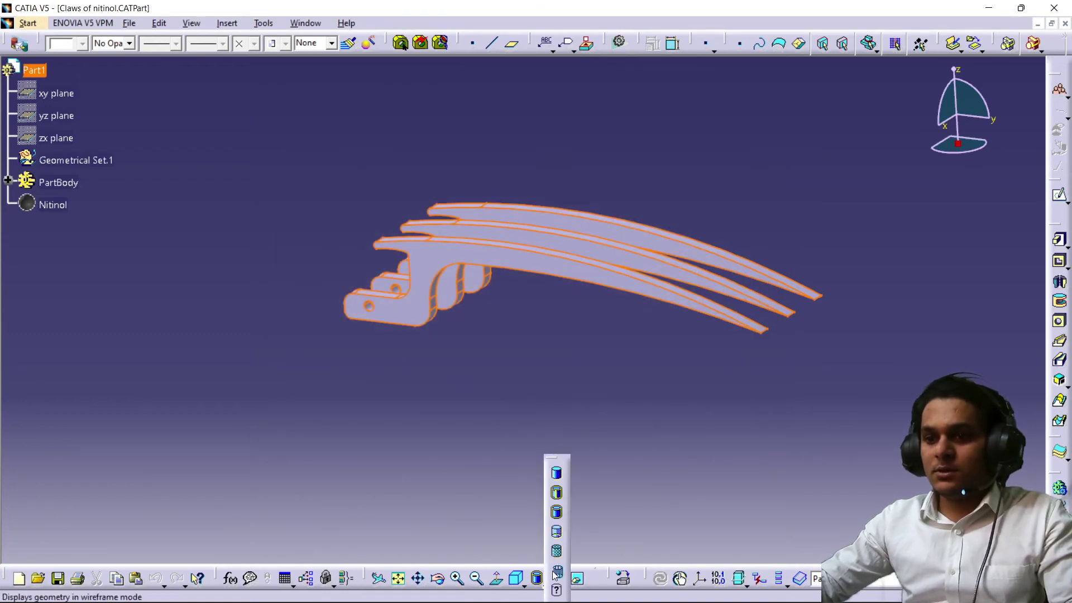
# - Switch to Shading with Material and orbit the claws to inspect the dark Nitinol rendering
pyautogui.click(558, 560)
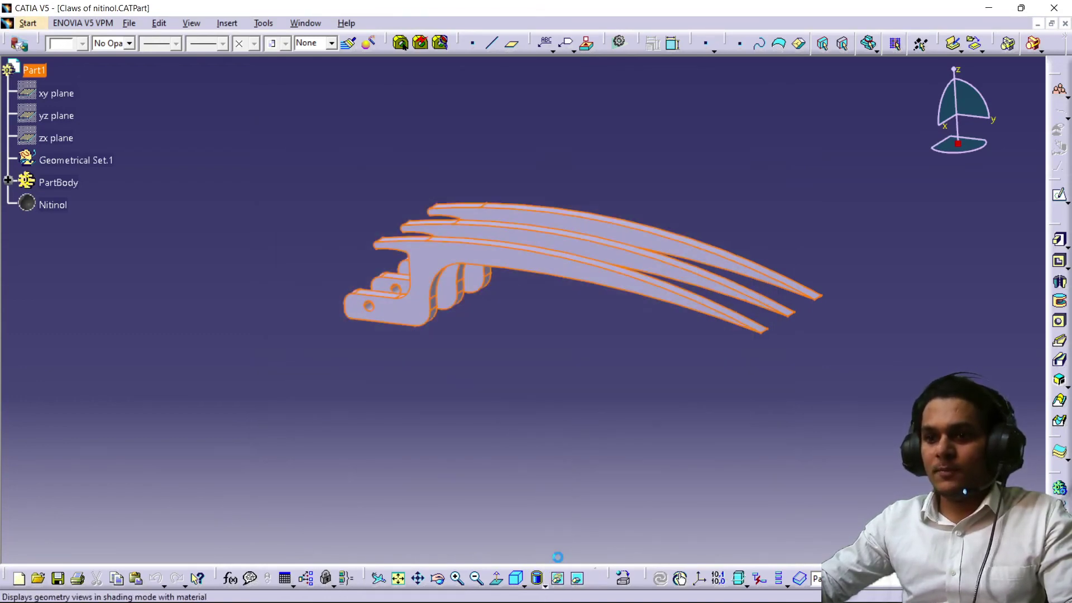
pyautogui.moveTo(685, 218)
pyautogui.mouseDown(button='middle')
pyautogui.moveTo(555, 321)
pyautogui.moveTo(512, 249)
pyautogui.moveTo(576, 177)
pyautogui.moveTo(633, 211)
pyautogui.moveTo(495, 236)
pyautogui.moveTo(555, 290)
pyautogui.moveTo(641, 254)
pyautogui.moveTo(521, 253)
pyautogui.moveTo(593, 179)
pyautogui.moveTo(418, 255)
pyautogui.moveTo(435, 162)
pyautogui.moveTo(370, 271)
pyautogui.moveTo(402, 279)
pyautogui.moveTo(391, 245)
pyautogui.moveTo(359, 227)
pyautogui.moveTo(374, 281)
pyautogui.mouseUp(button='middle')
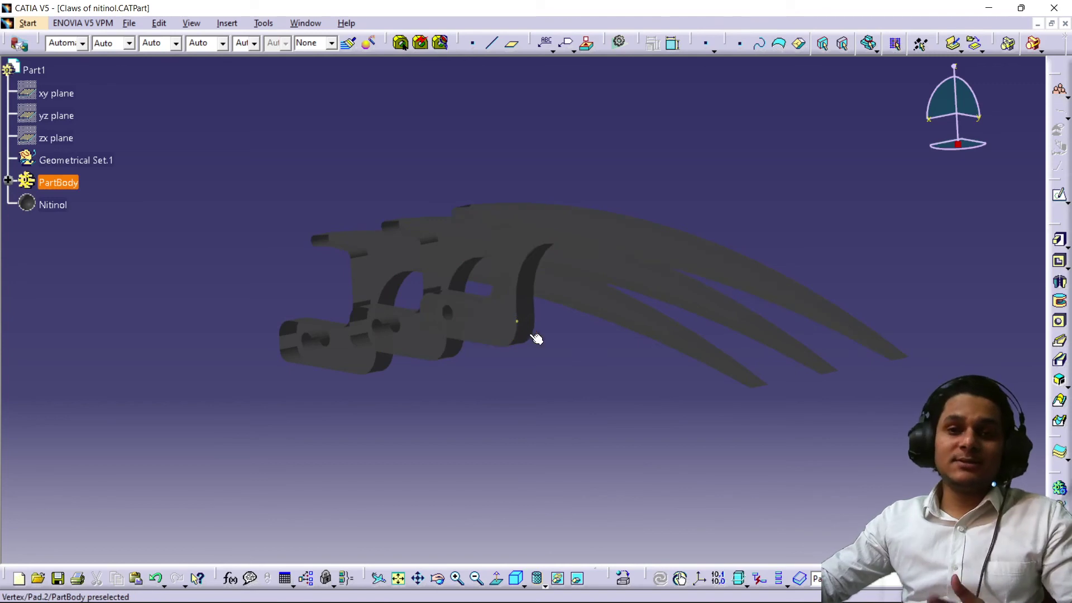
pyautogui.moveTo(511, 306); pyautogui.dragTo(484, 226, button='middle')
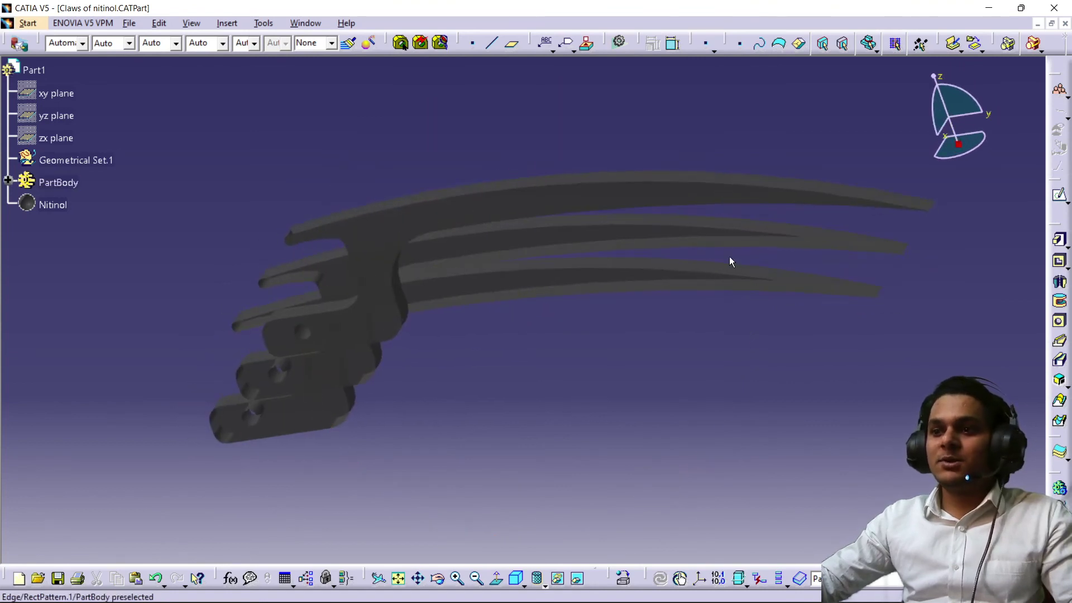
pyautogui.moveTo(899, 236); pyautogui.dragTo(592, 324, button='middle')
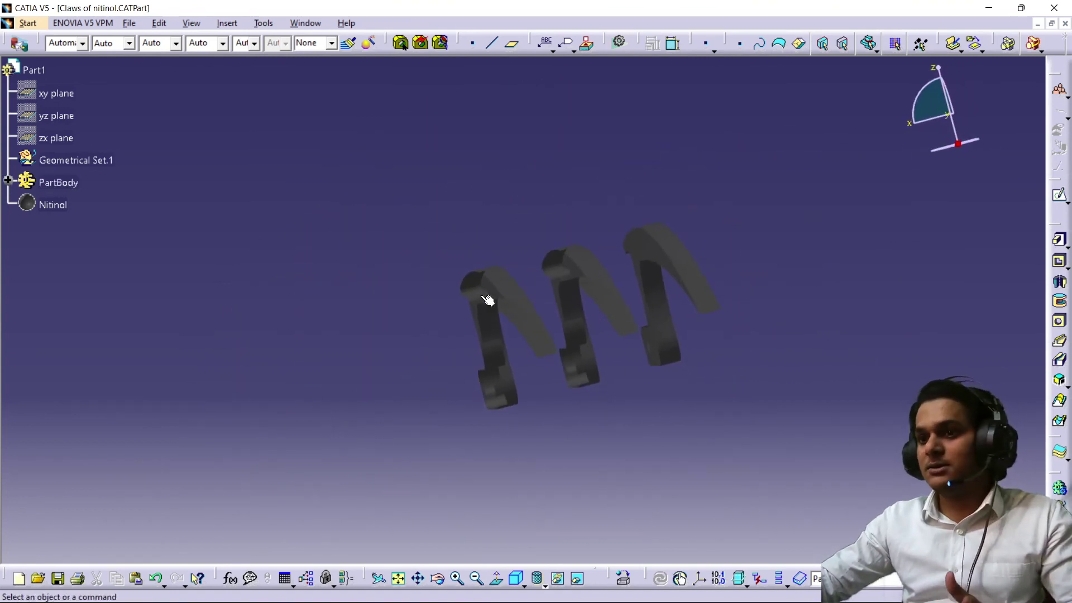
pyautogui.moveTo(486, 301); pyautogui.dragTo(592, 223, button='middle')
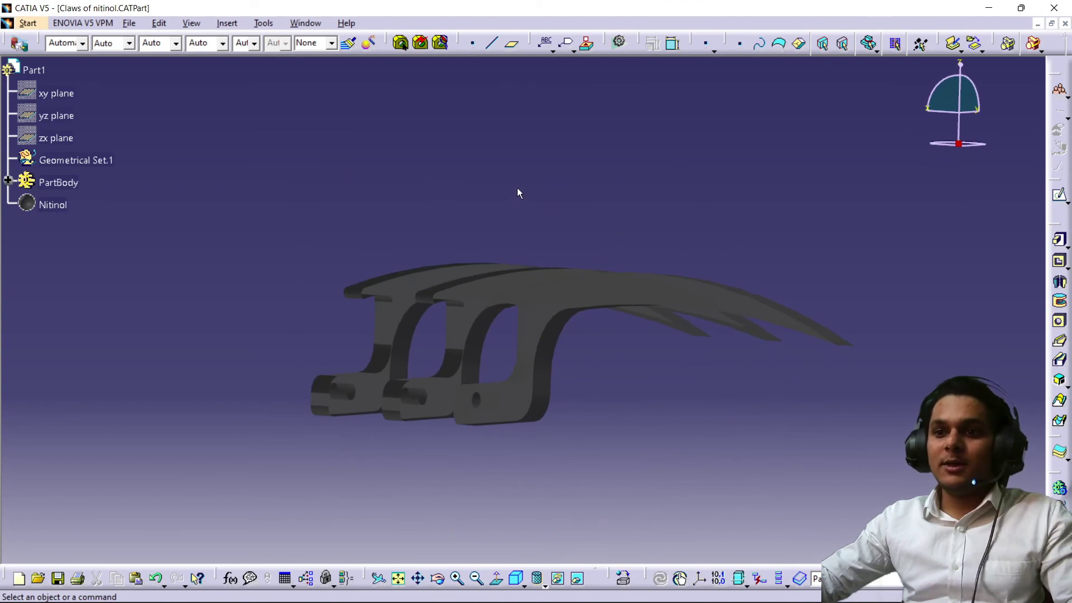
pyautogui.moveTo(517, 188); pyautogui.dragTo(499, 222, button='middle')
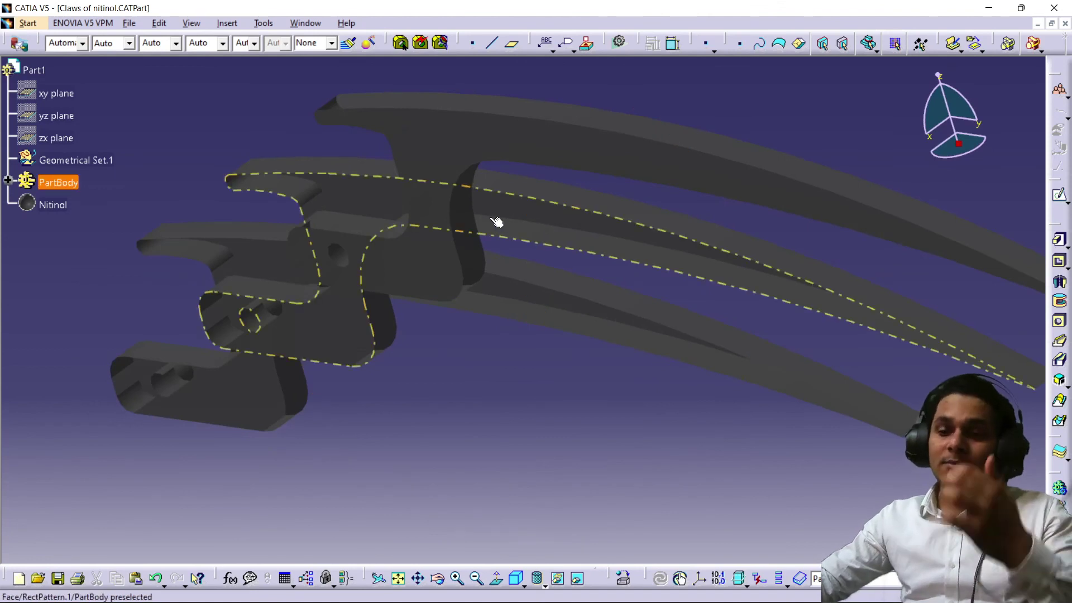